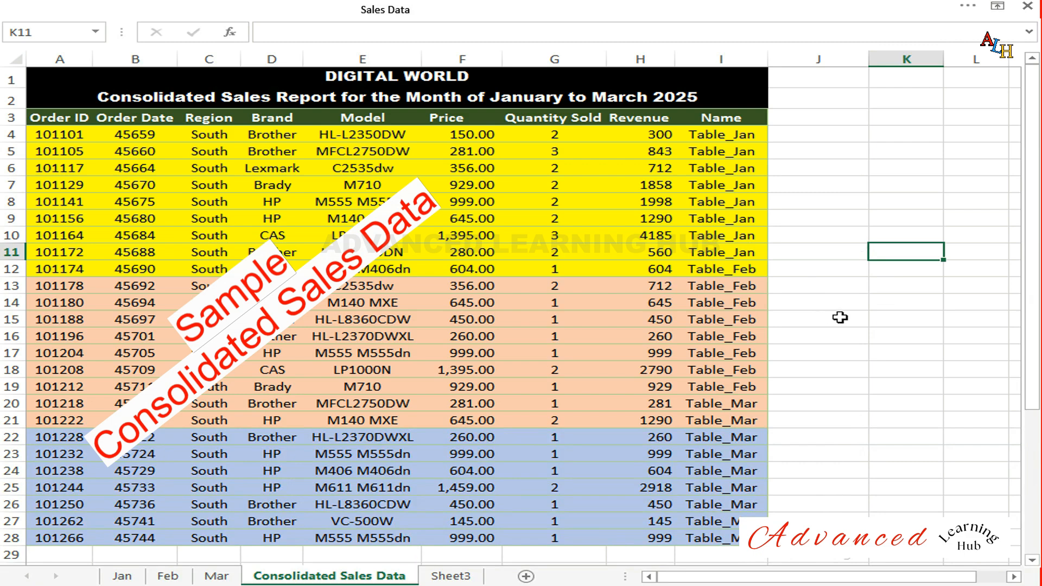
Step: Review the sample report's Name column and open the table design properties of the January sales table
{"action": "left_click_drag", "start_coordinate": [721, 136], "coordinate": [706, 539]}
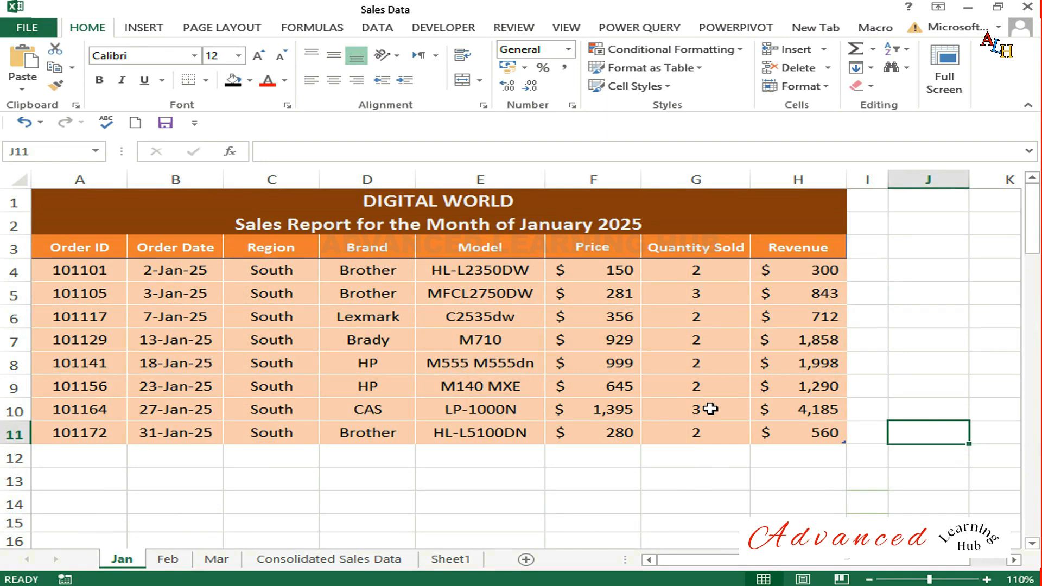
{"action": "left_click", "coordinate": [675, 336]}
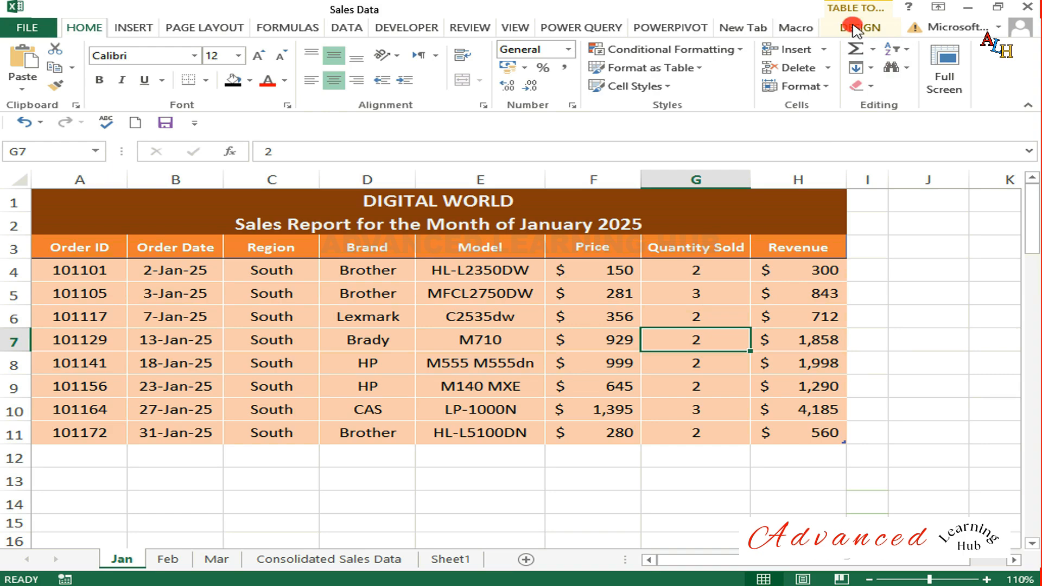
{"action": "left_click", "coordinate": [857, 29]}
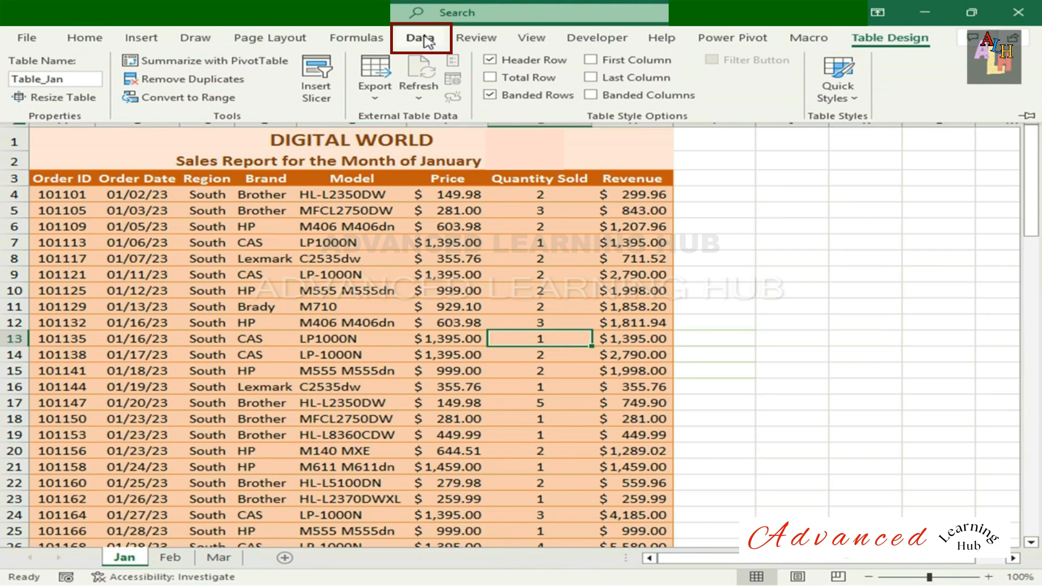
Step: Create a blank query from the January sales workbook in Excel 365
{"action": "left_click", "coordinate": [421, 39]}
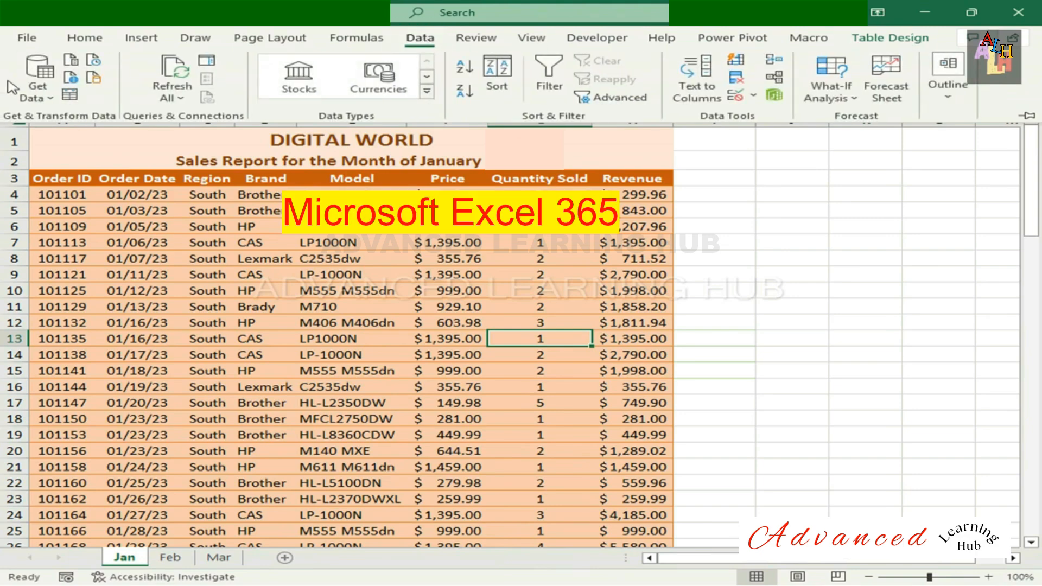
{"action": "left_click", "coordinate": [38, 93]}
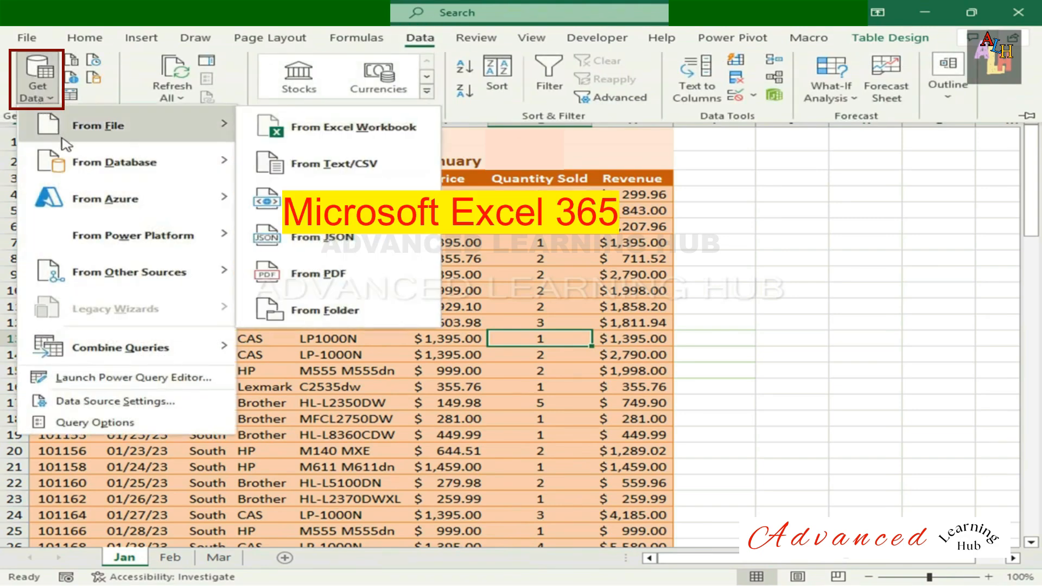
{"action": "mouse_move", "coordinate": [174, 279]}
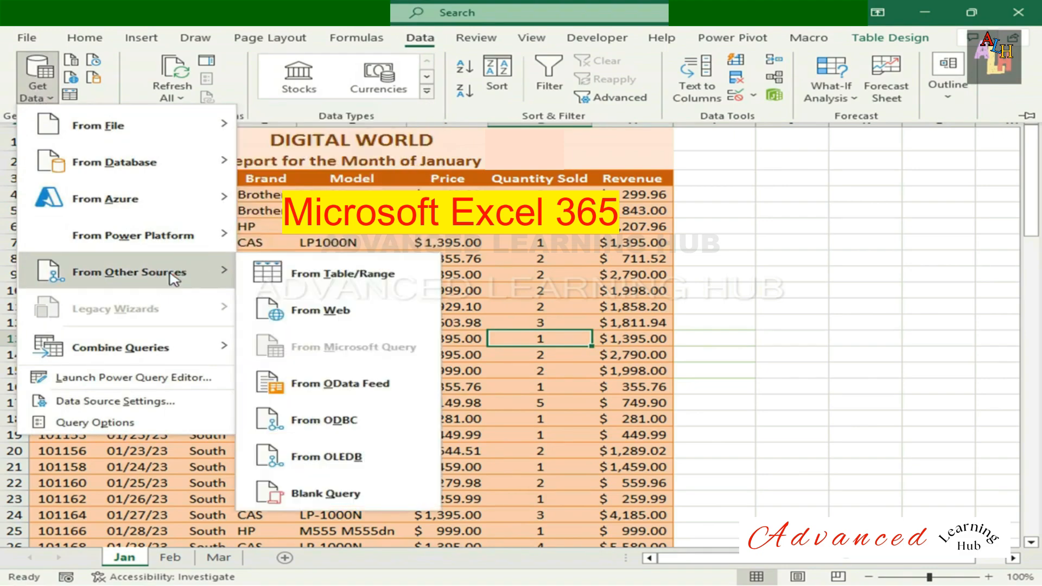
{"action": "left_click", "coordinate": [324, 494]}
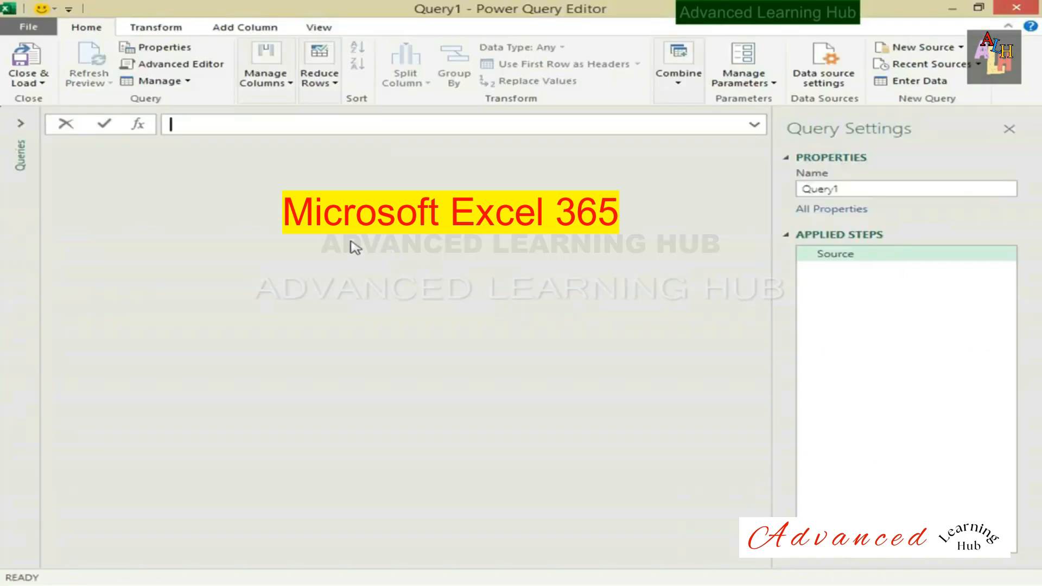
Step: Enter =Excel.CurrentWorkbook() as the formula of the blank query
{"action": "left_click", "coordinate": [239, 125]}
{"action": "type", "text": "=Excel"}
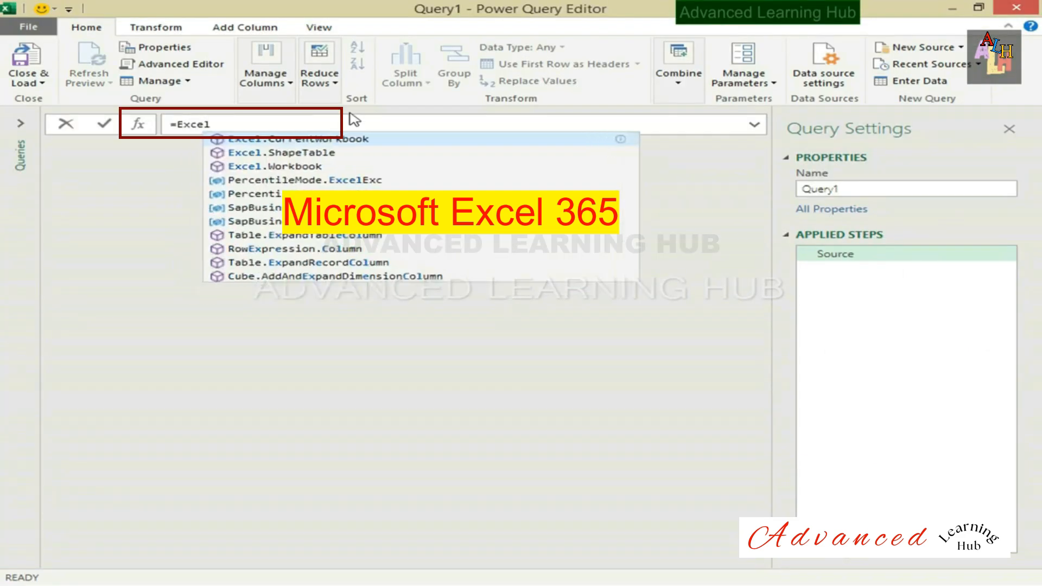
{"action": "left_click", "coordinate": [337, 141]}
{"action": "type", "text": "()"}
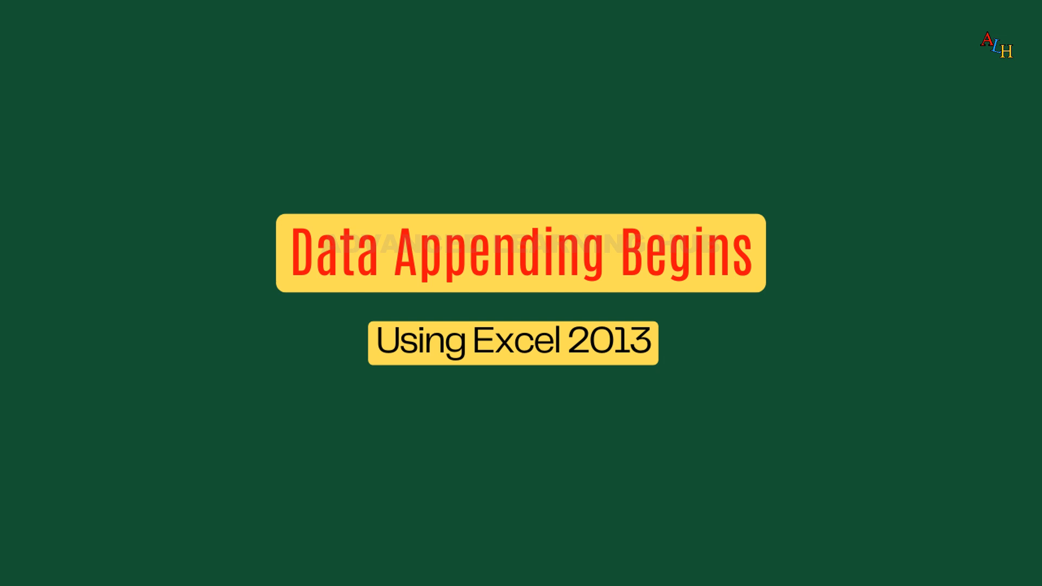
Step: Switch to the Sales Data workbook in Excel 2013 and create a blank Power Query query
{"action": "left_click", "coordinate": [755, 27]}
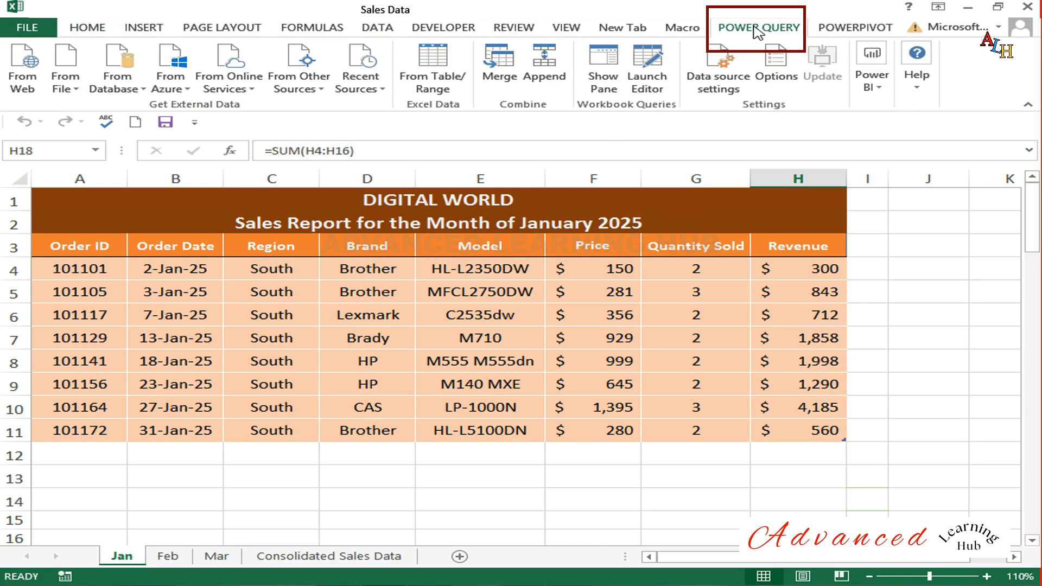
{"action": "left_click", "coordinate": [309, 91]}
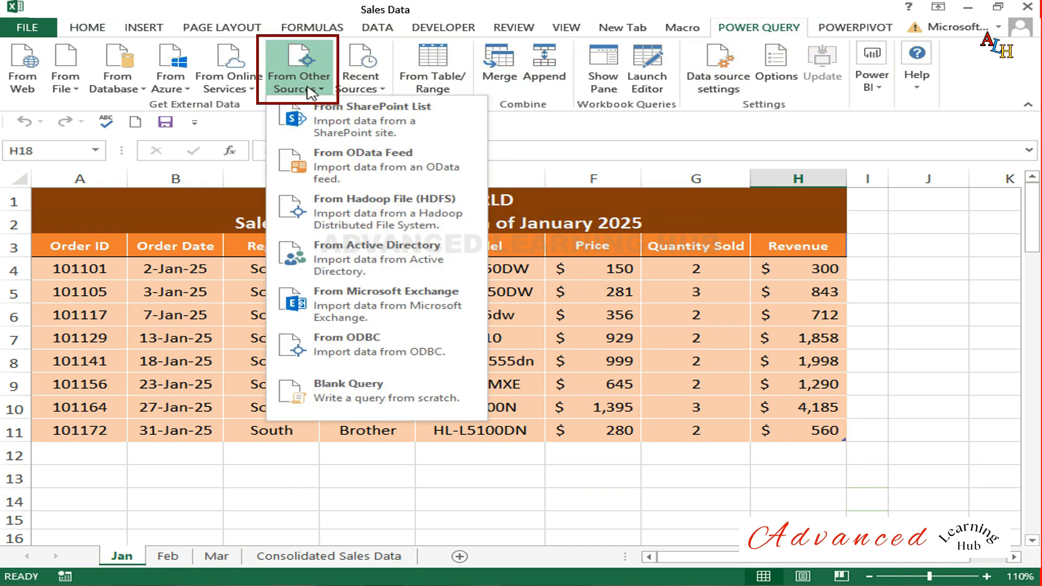
{"action": "left_click", "coordinate": [358, 398]}
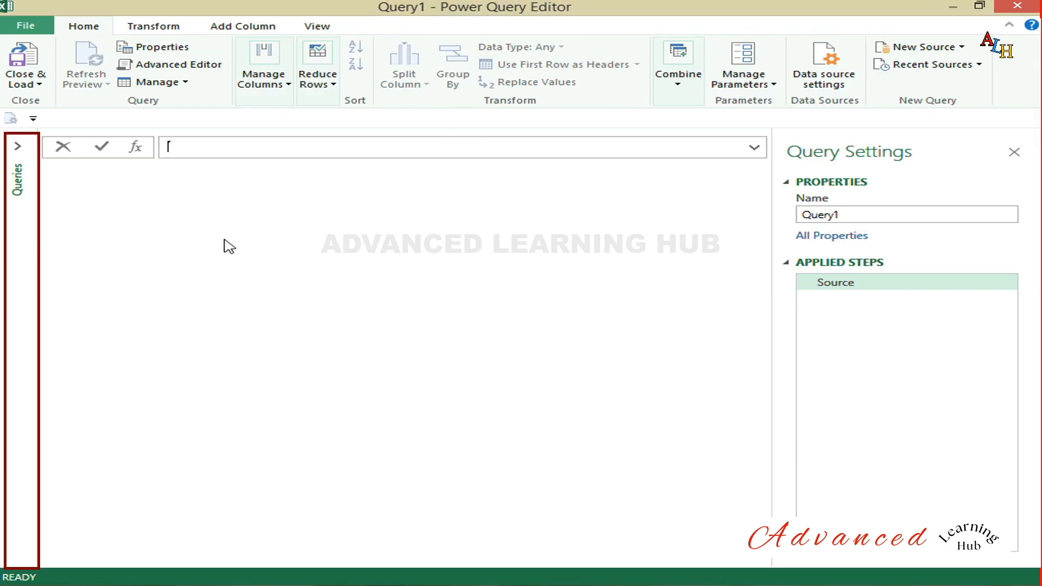
Step: Expand the list of queries and rename the new query as Consolidated Sales Data
{"action": "left_click", "coordinate": [18, 148]}
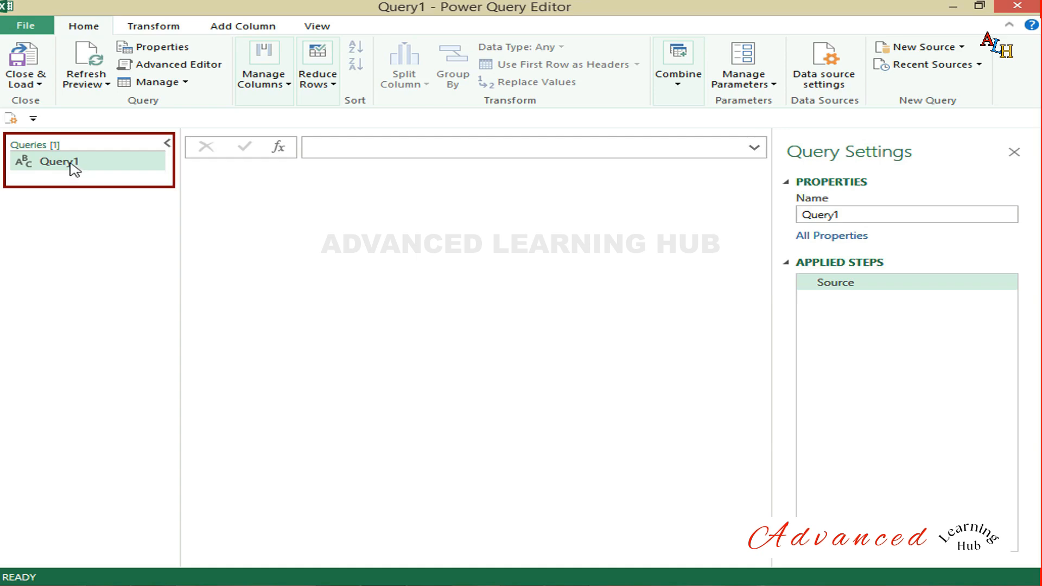
{"action": "double_click", "coordinate": [71, 162]}
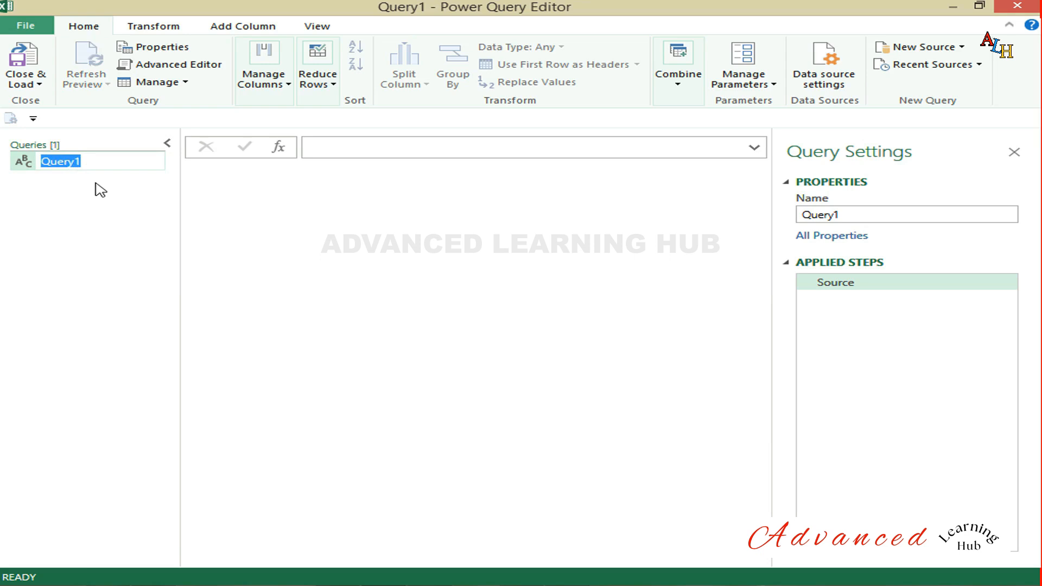
{"action": "type", "text": "Consolidated Sales Data"}
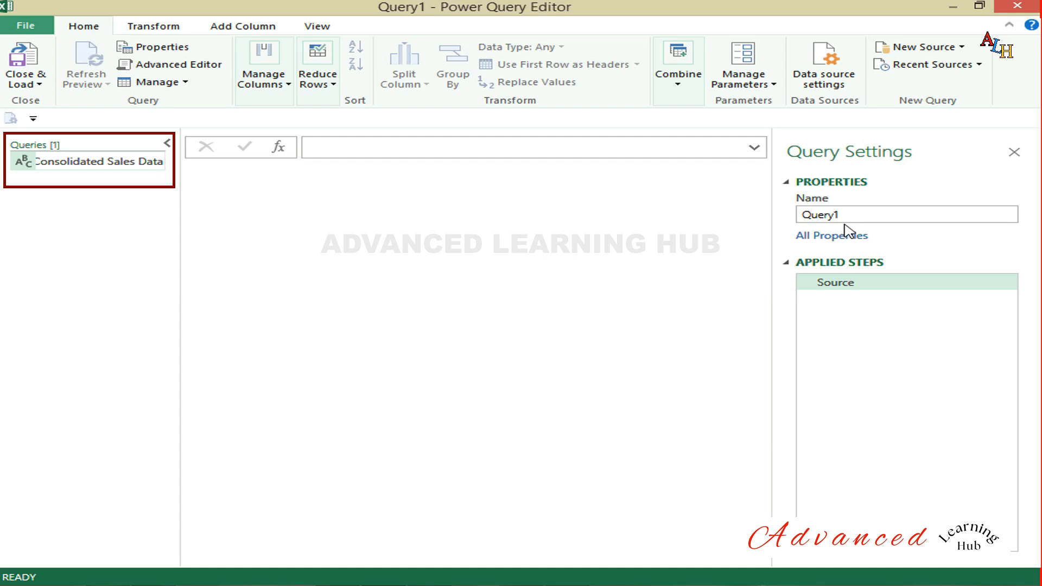
{"action": "key", "text": "Return"}
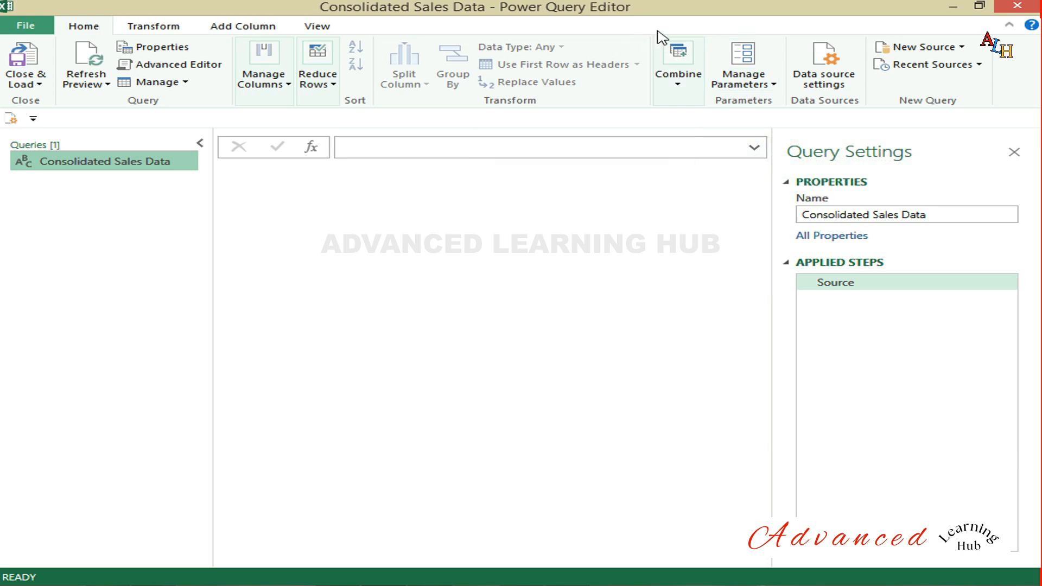
Step: Enter the formula =Excel.CurrentWorkbook() in the query to list all tables of the workbook
{"action": "left_click", "coordinate": [530, 148]}
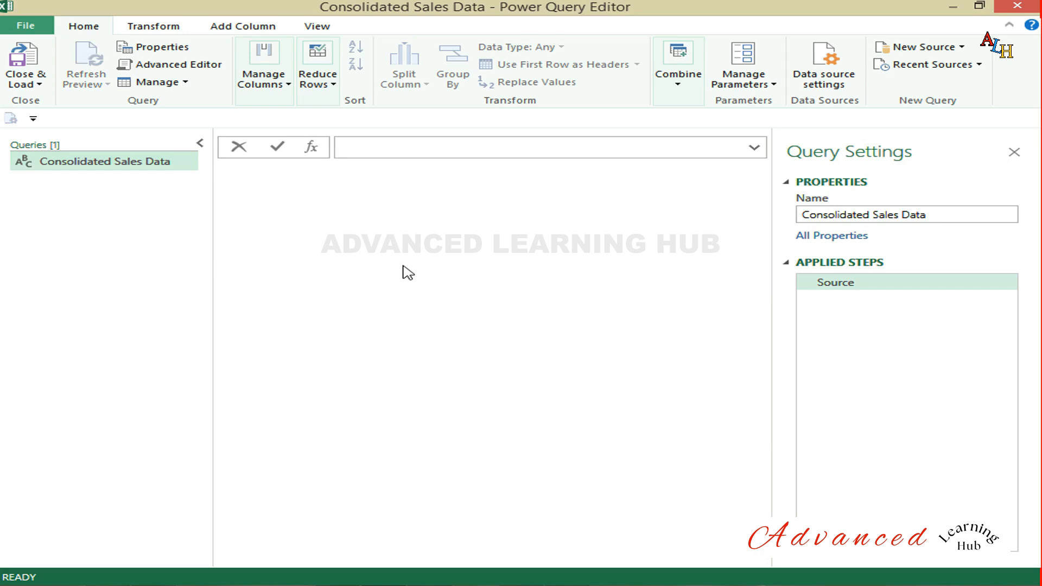
{"action": "type", "text": "=E"}
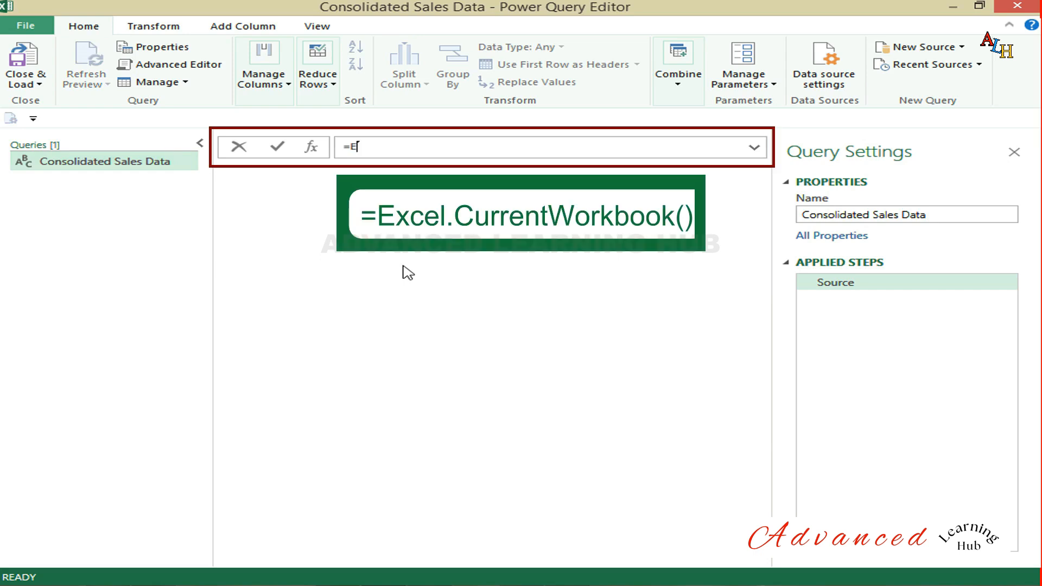
{"action": "type", "text": "xcel.Curr"}
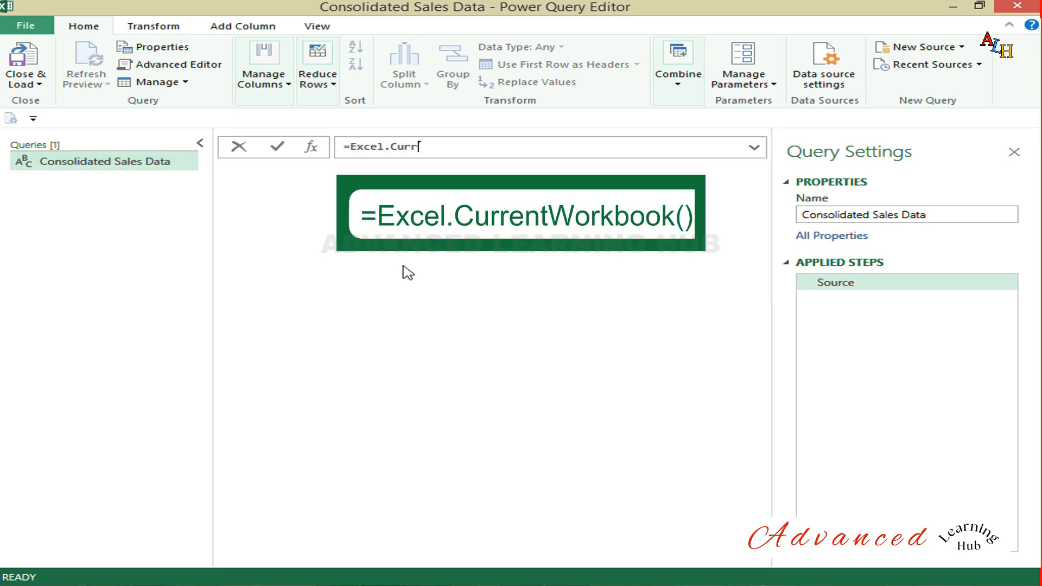
{"action": "type", "text": "entWorkbook("}
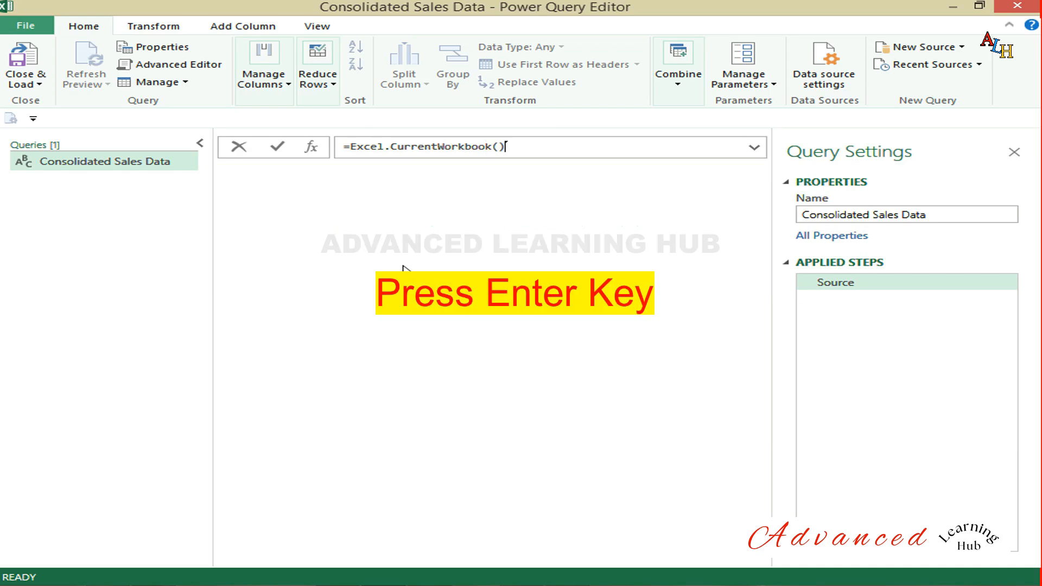
{"action": "key", "text": "Return"}
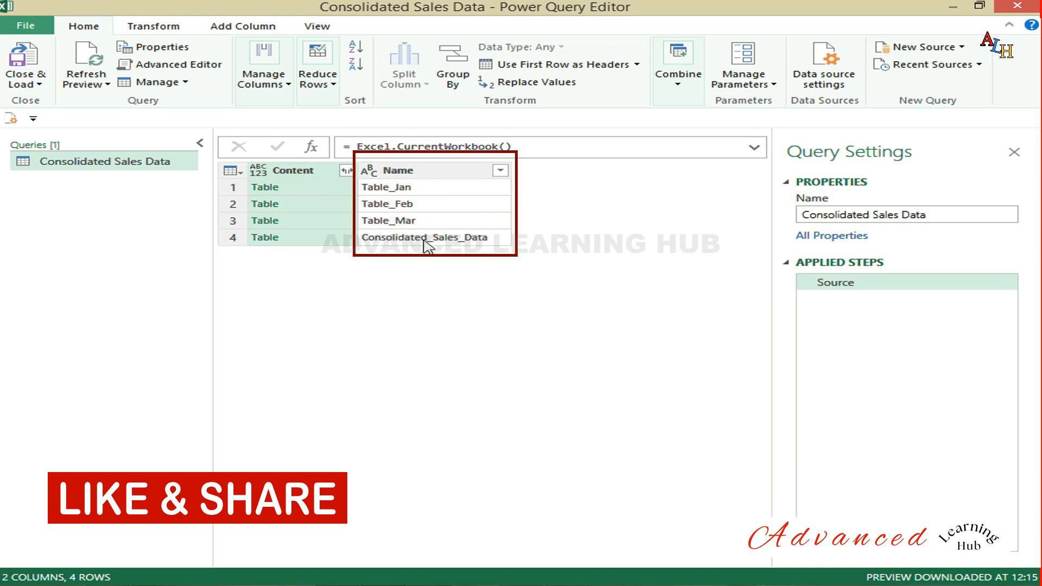
Step: Preview the contents of the January, February, March and consolidated tables in an enlarged preview area
{"action": "left_click", "coordinate": [297, 190]}
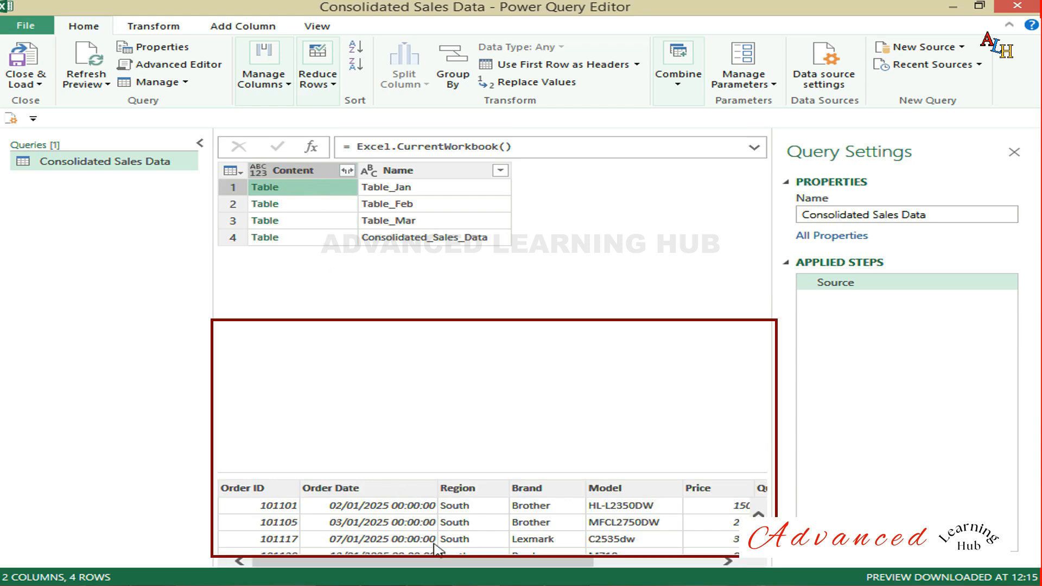
{"action": "left_click", "coordinate": [426, 474]}
{"action": "left_click_drag", "start_coordinate": [426, 475], "coordinate": [414, 361]}
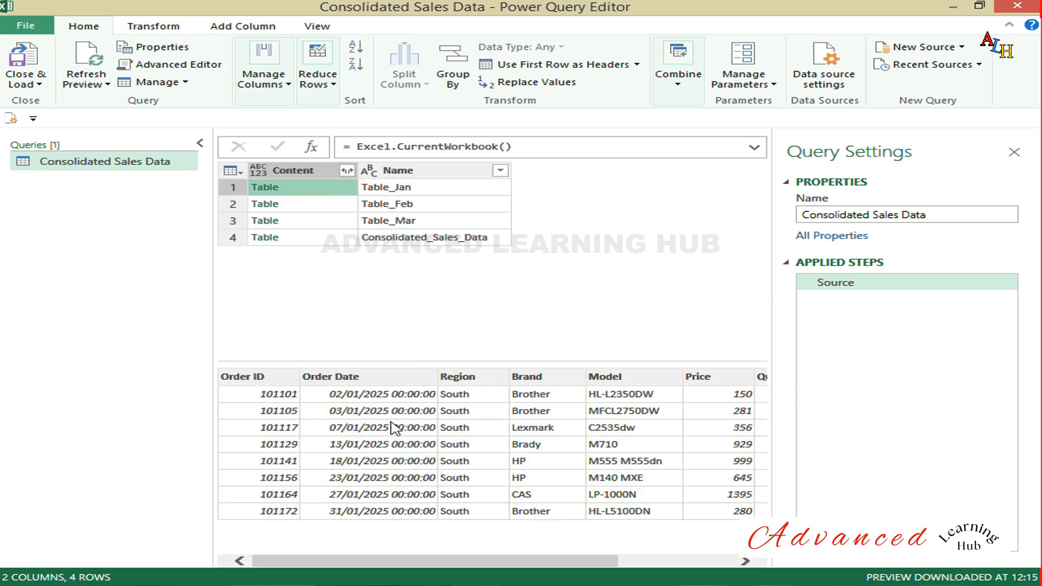
{"action": "left_click", "coordinate": [299, 208]}
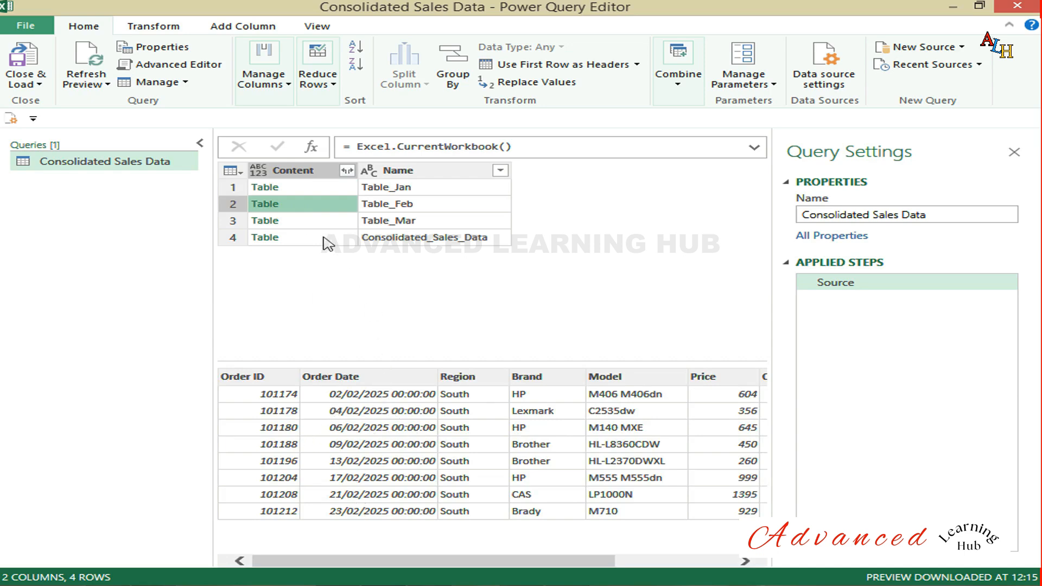
{"action": "left_click", "coordinate": [310, 221]}
{"action": "left_click", "coordinate": [311, 237]}
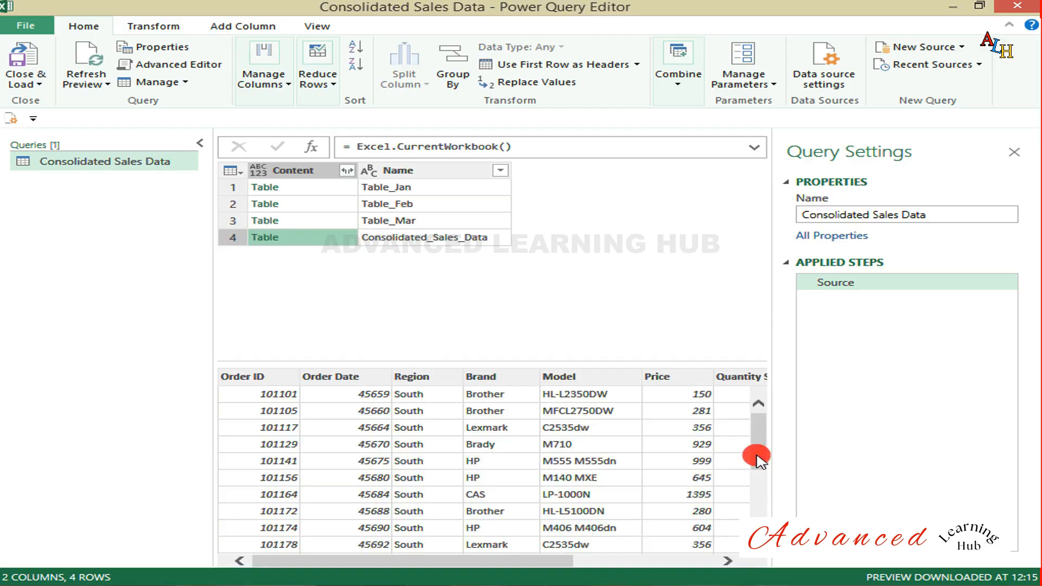
{"action": "left_click_drag", "start_coordinate": [757, 453], "coordinate": [758, 429]}
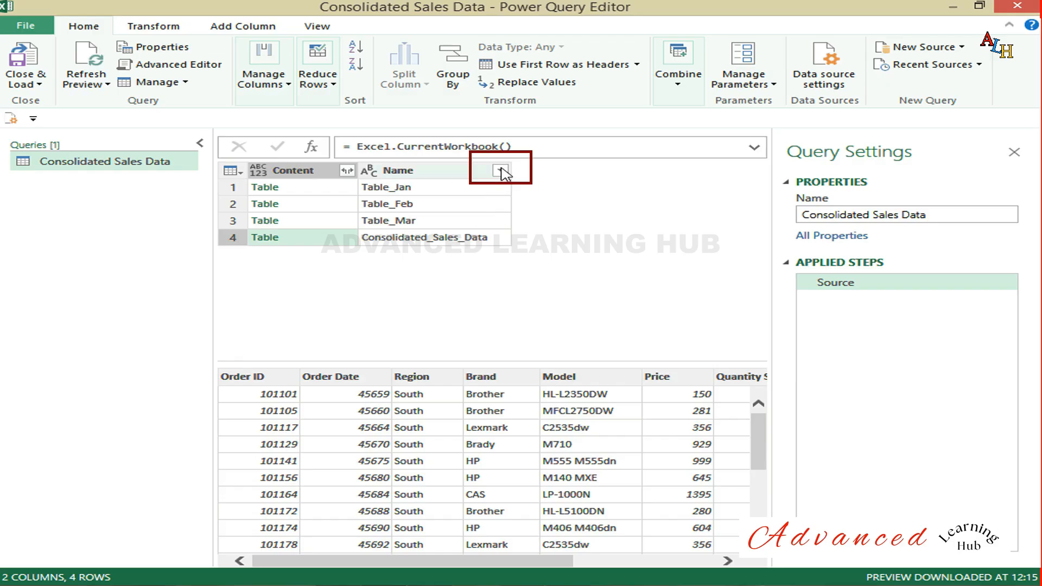
Step: Filter Consolidated_Sales_Data out of the Name column and delete the resulting Filtered Rows step
{"action": "left_click", "coordinate": [500, 171]}
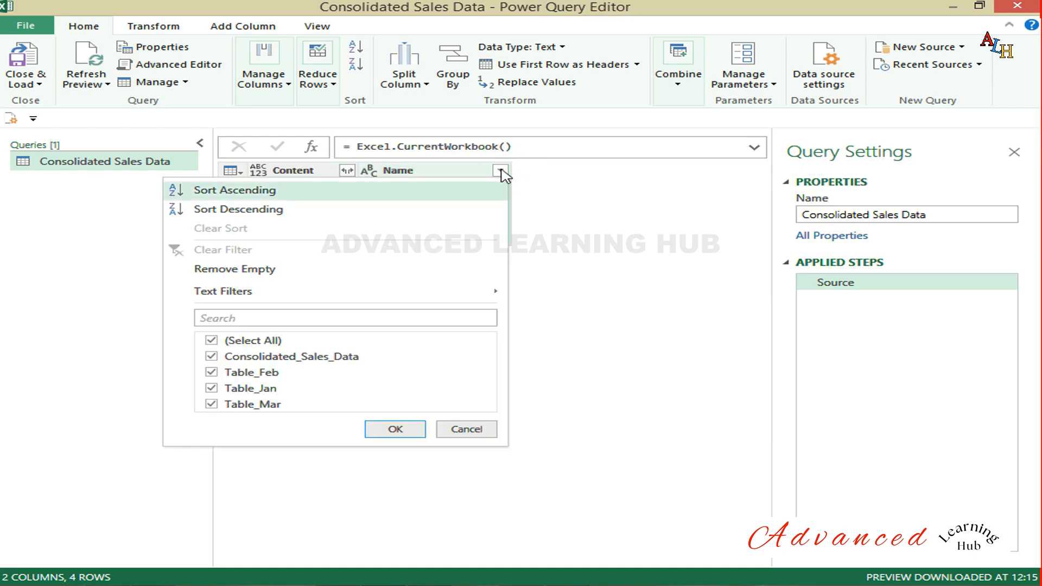
{"action": "left_click", "coordinate": [212, 357]}
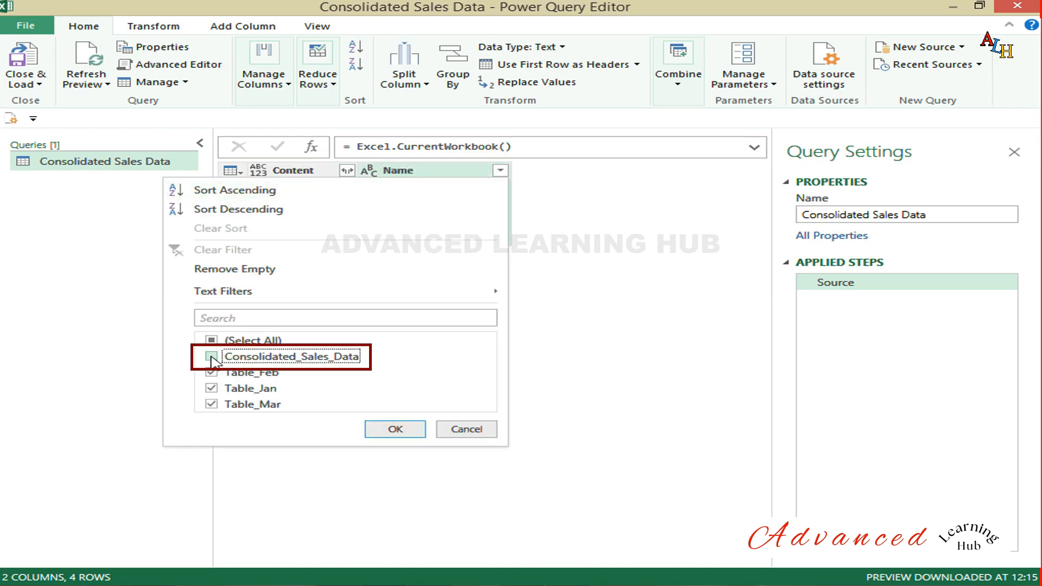
{"action": "left_click", "coordinate": [395, 430]}
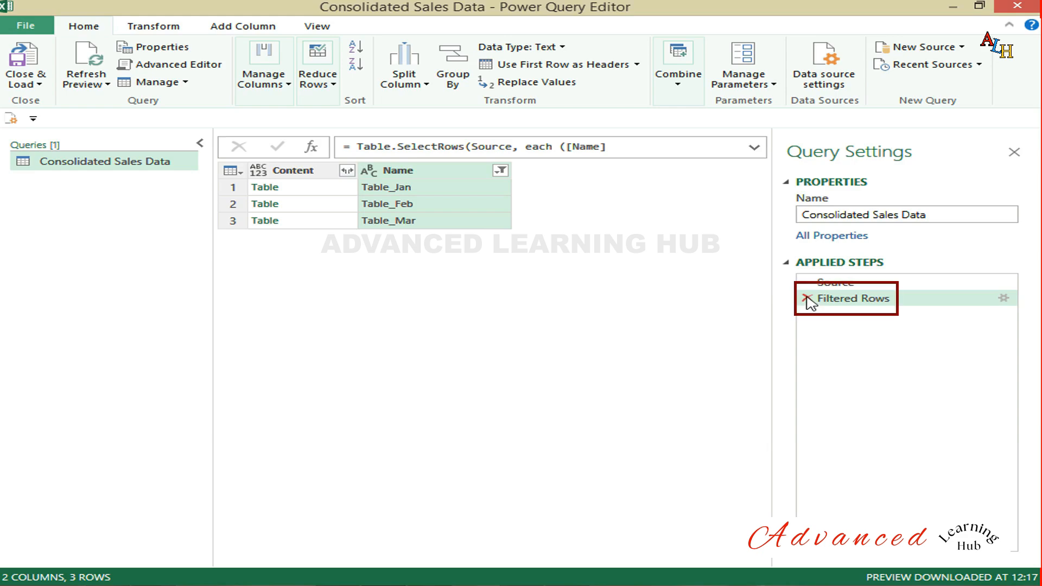
{"action": "left_click", "coordinate": [807, 298]}
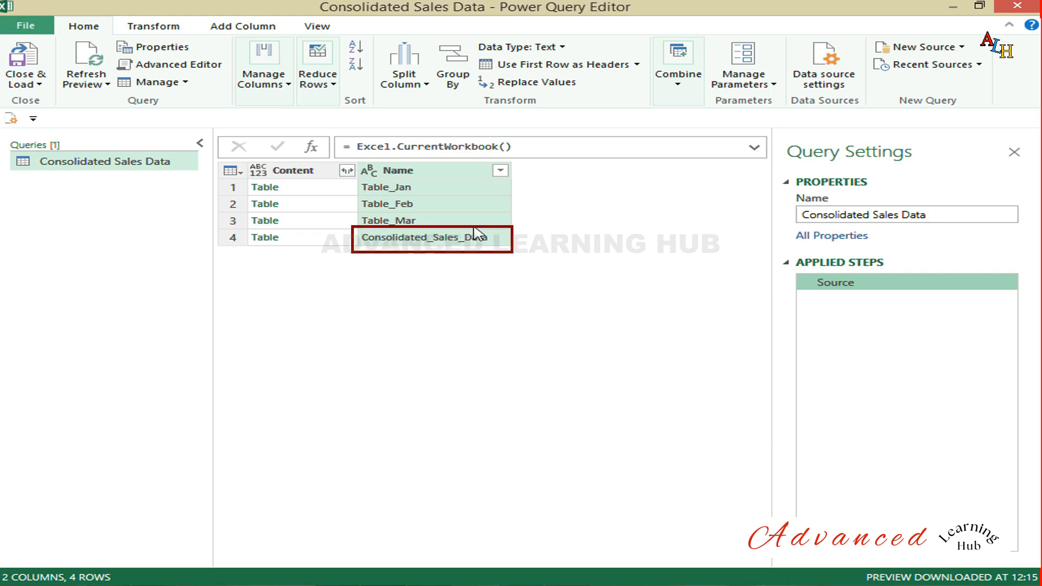
Step: Filter the Name column with a text filter that keeps only rows beginning with Table_
{"action": "left_click", "coordinate": [500, 171]}
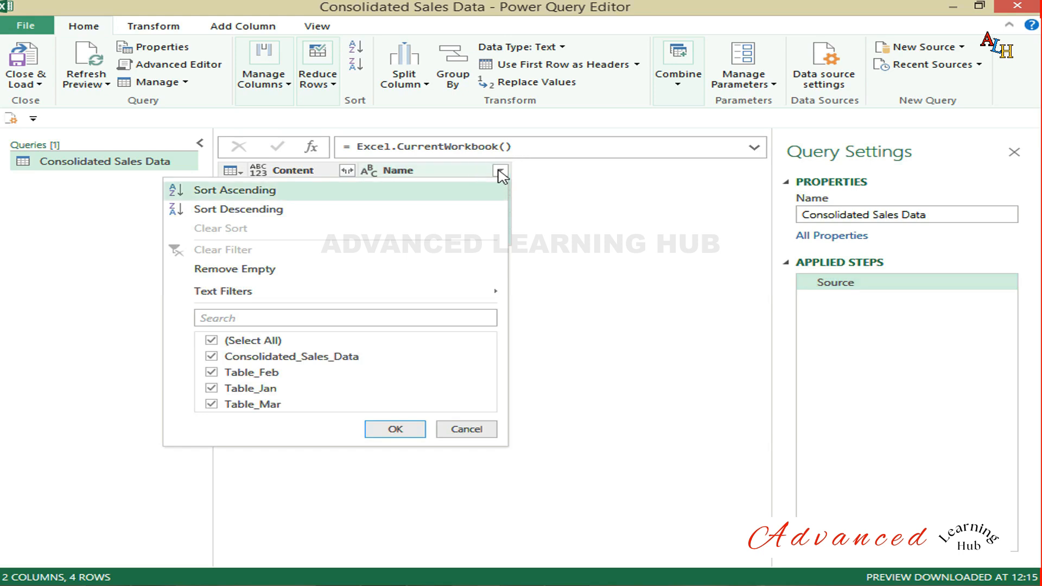
{"action": "mouse_move", "coordinate": [500, 298]}
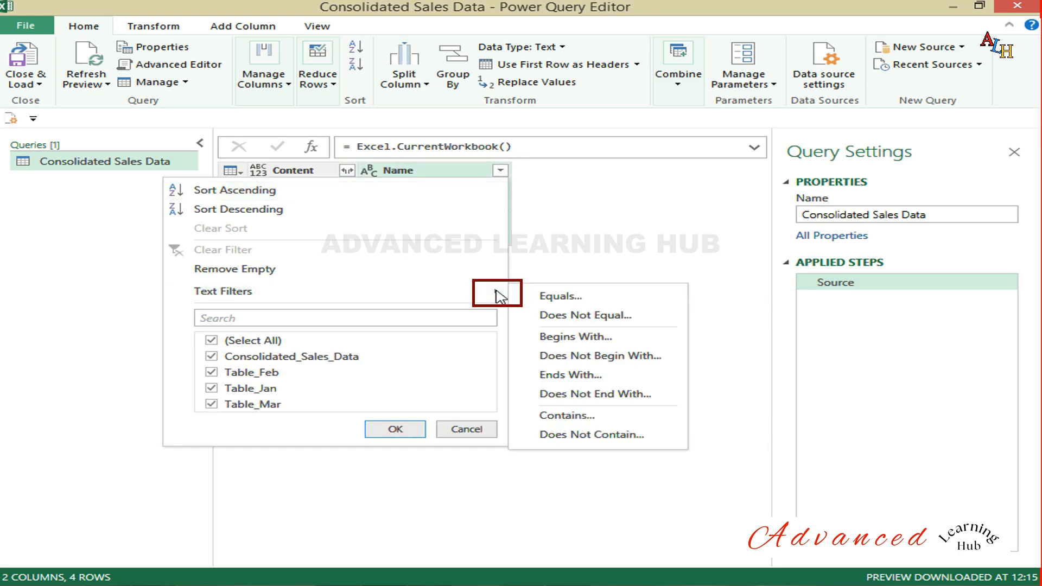
{"action": "left_click", "coordinate": [566, 340]}
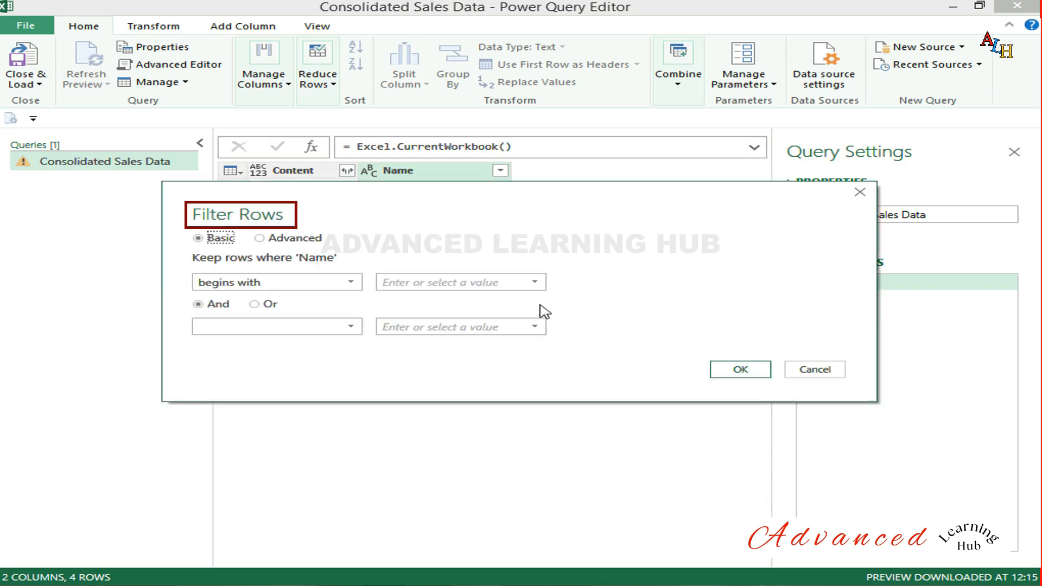
{"action": "left_click", "coordinate": [535, 282]}
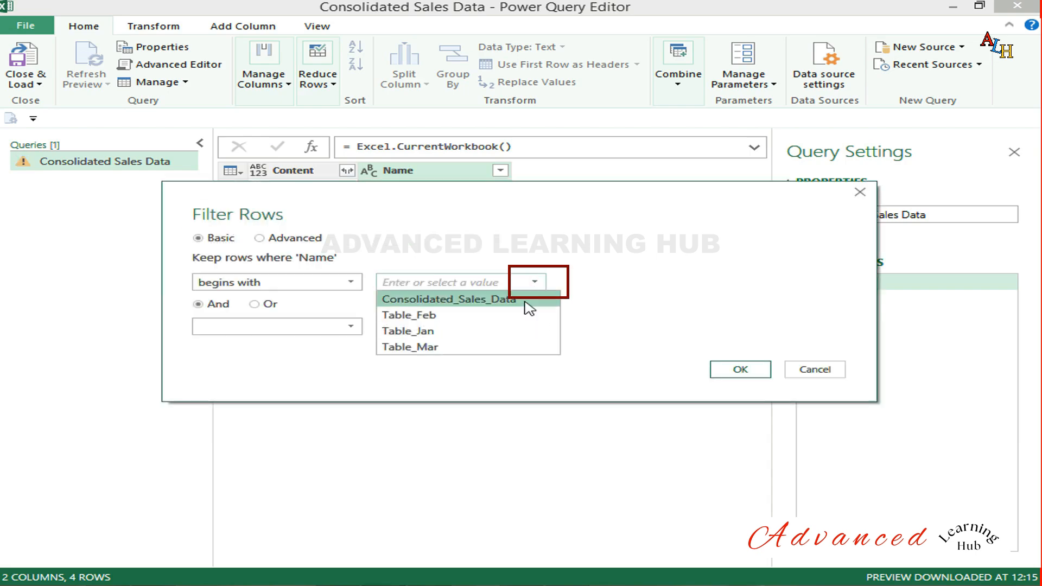
{"action": "left_click", "coordinate": [429, 316]}
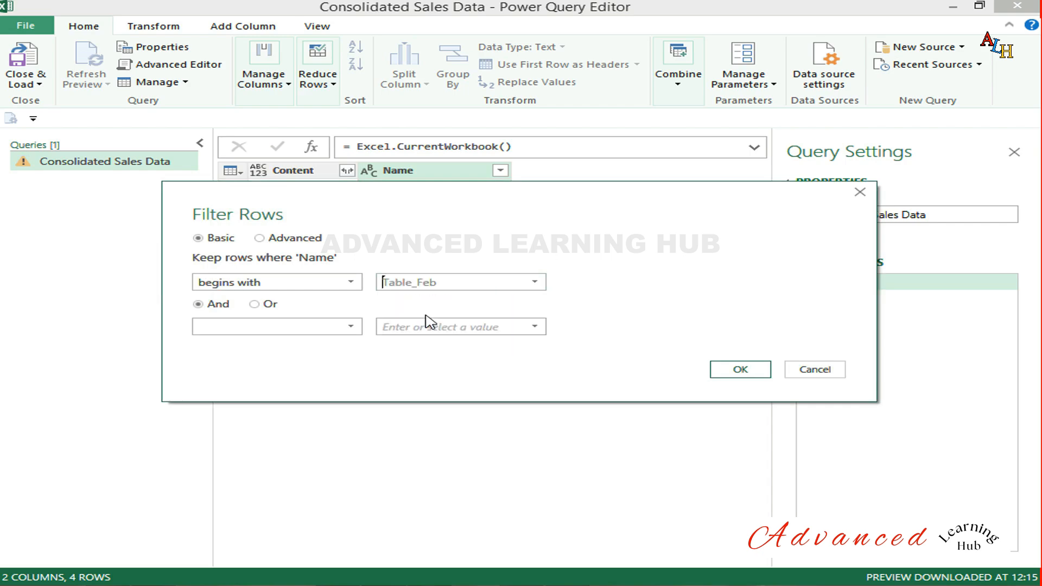
{"action": "left_click", "coordinate": [458, 283]}
{"action": "key", "text": "BackSpace"}
{"action": "key", "text": "BackSpace"}
{"action": "key", "text": "BackSpace"}
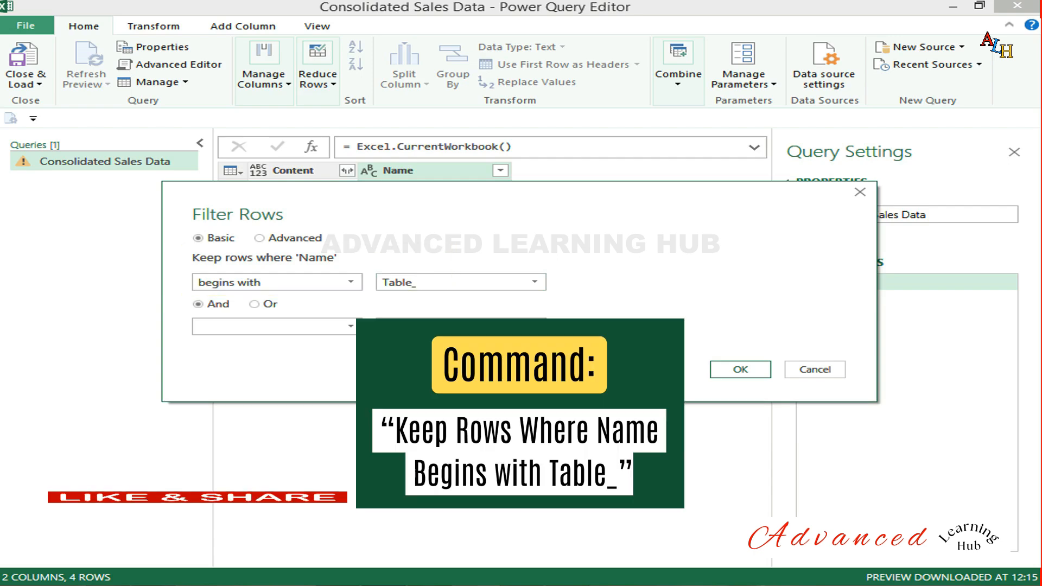
{"action": "left_click", "coordinate": [730, 374]}
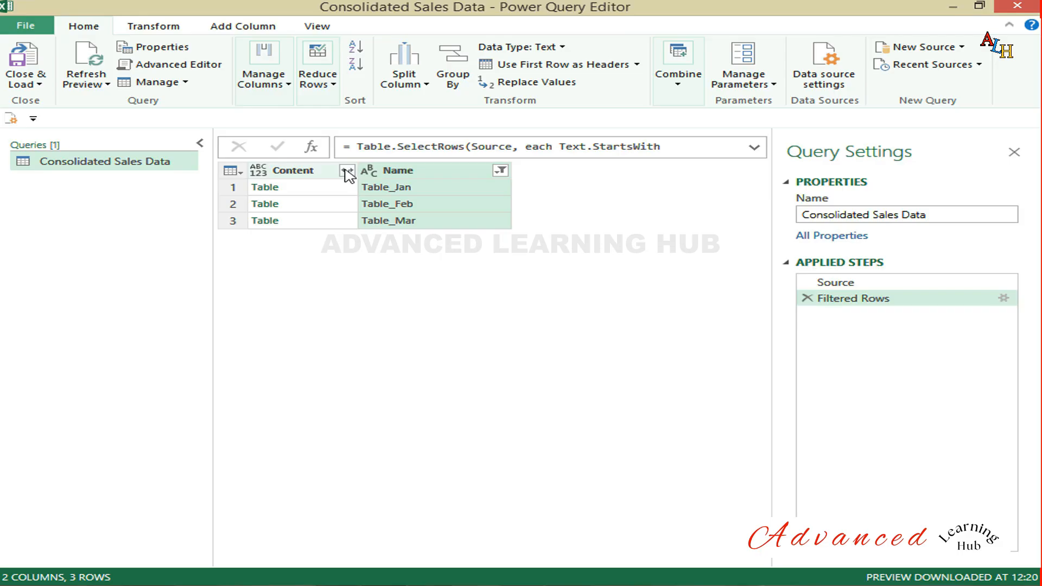
Step: Expand the Content column with the complete list of columns, without using the original column name as prefix
{"action": "left_click", "coordinate": [348, 172]}
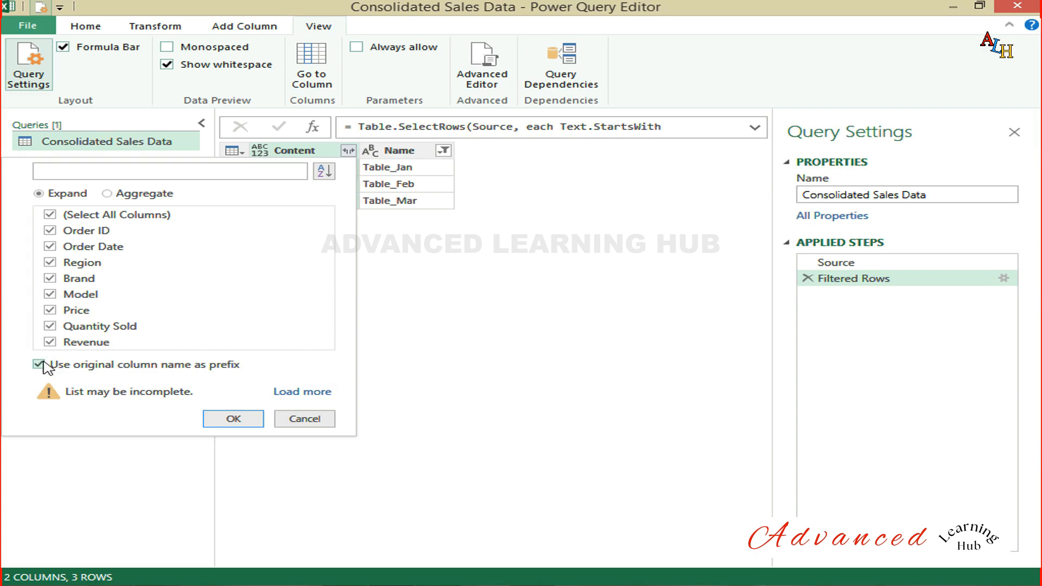
{"action": "left_click", "coordinate": [40, 363]}
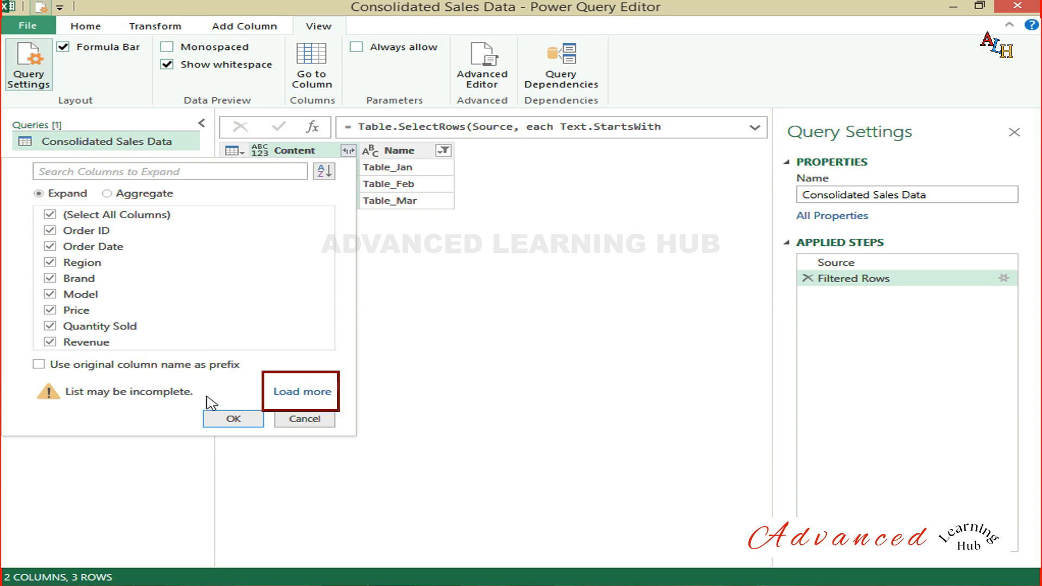
{"action": "left_click", "coordinate": [303, 393]}
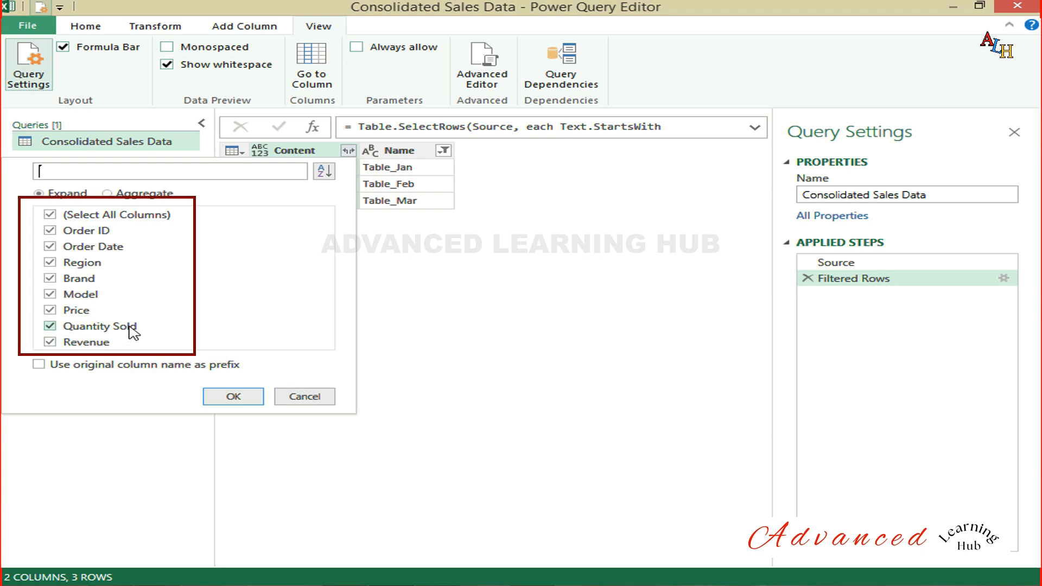
{"action": "left_click", "coordinate": [234, 396]}
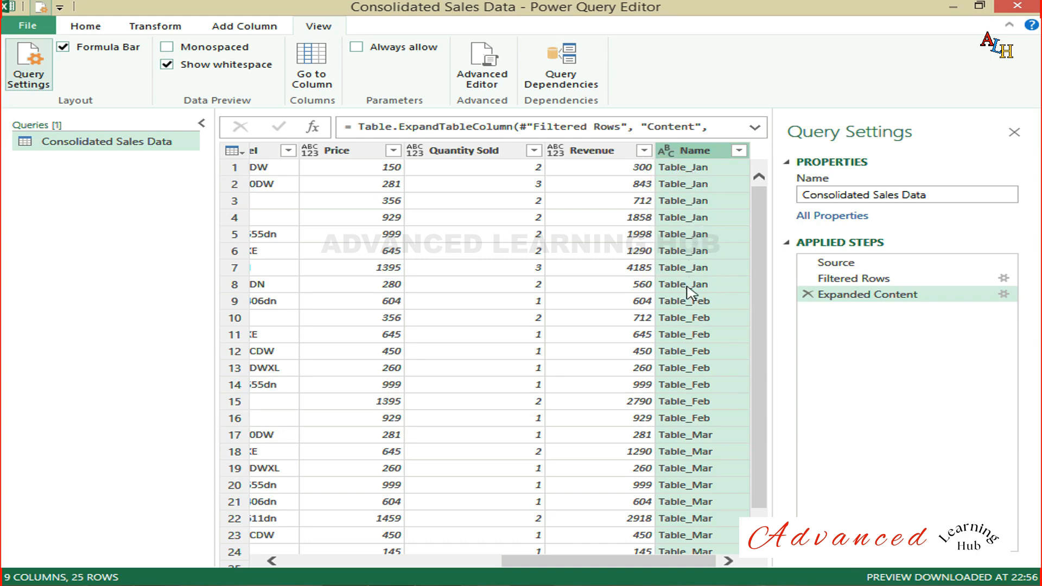
Step: Collapse the list of queries and close the query settings to widen the data preview
{"action": "scroll", "coordinate": [692, 424], "scroll_direction": "down", "scroll_amount": 1}
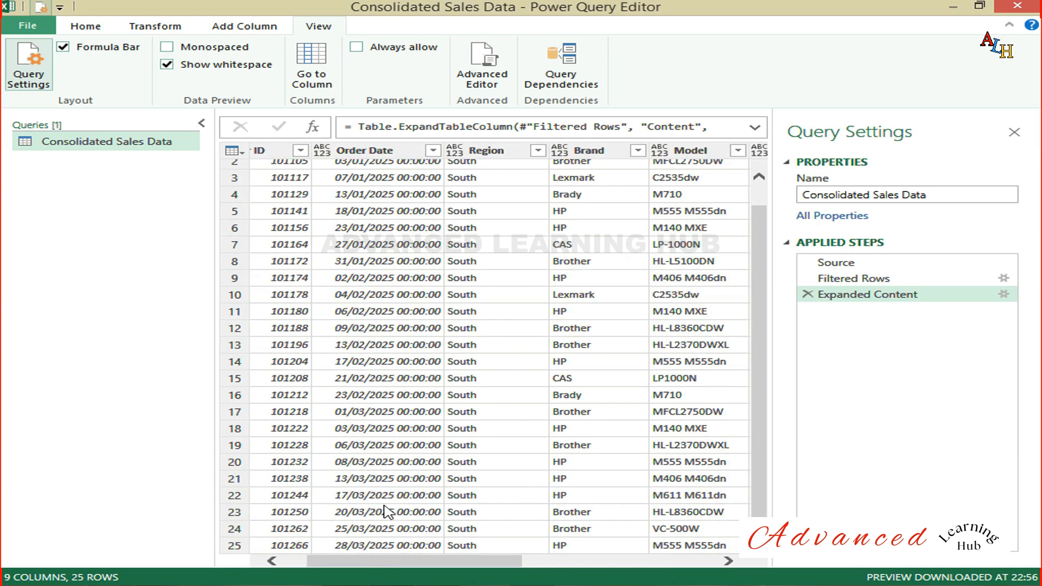
{"action": "left_click", "coordinate": [202, 123]}
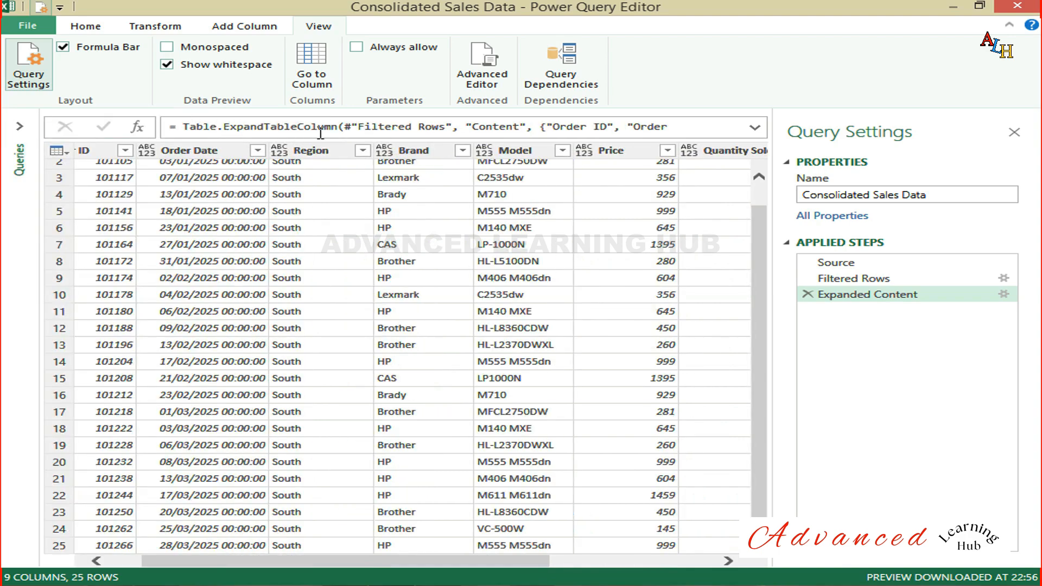
{"action": "left_click", "coordinate": [1014, 132]}
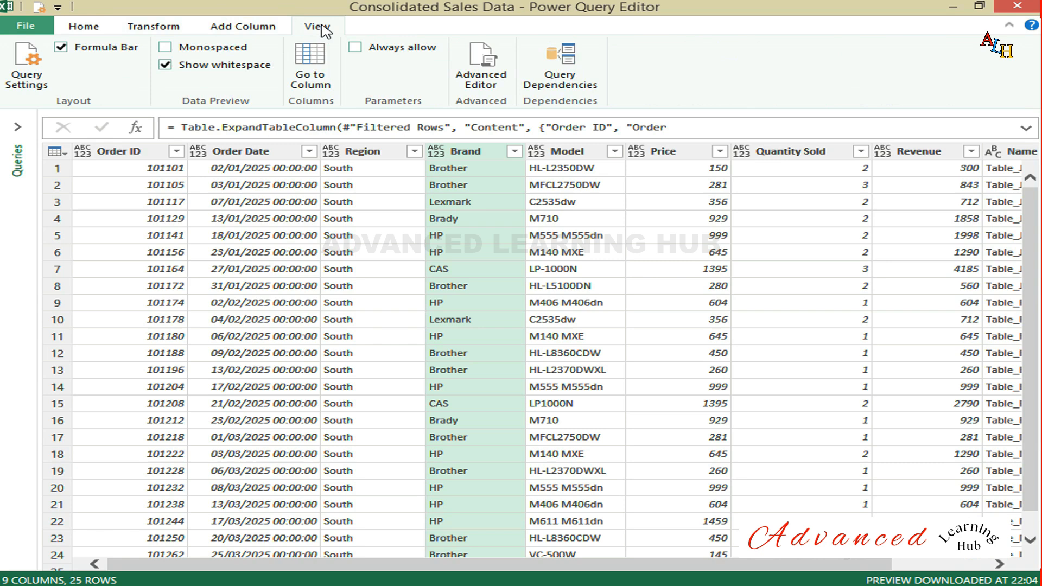
Step: Try to set the data type of the Order Date column to Date
{"action": "left_click", "coordinate": [84, 26]}
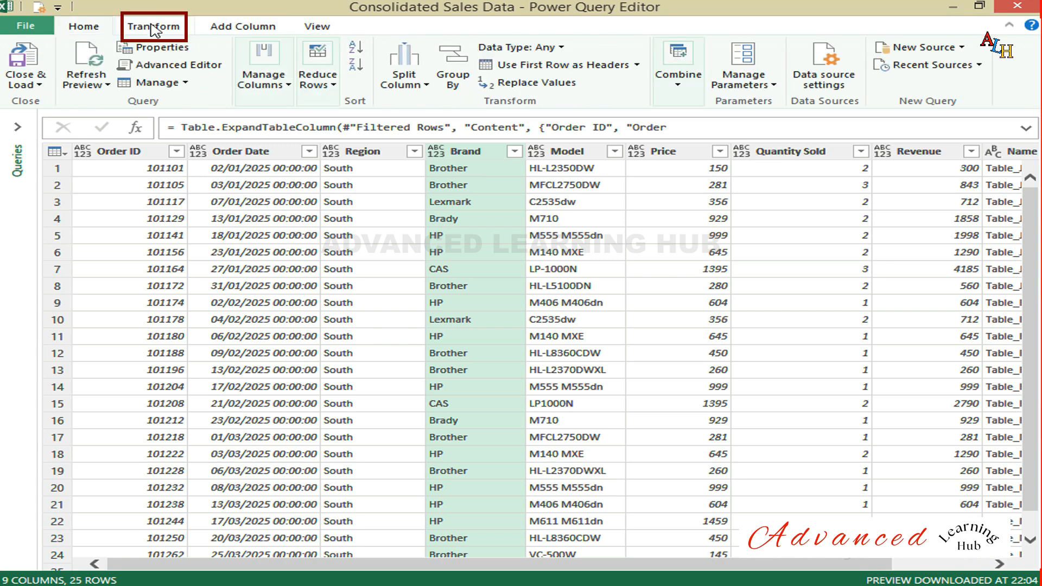
{"action": "left_click", "coordinate": [154, 30]}
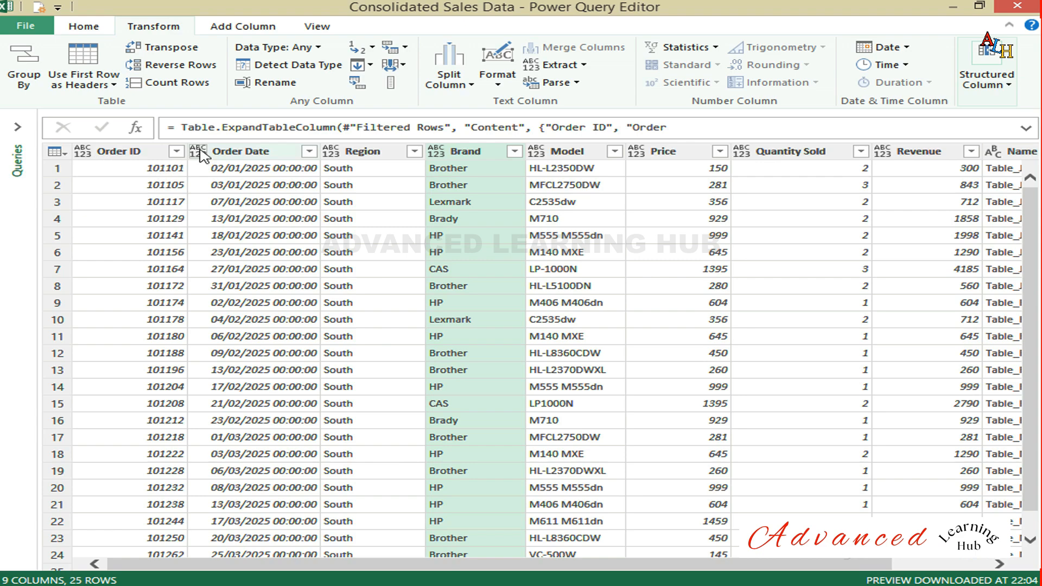
{"action": "left_click", "coordinate": [198, 152]}
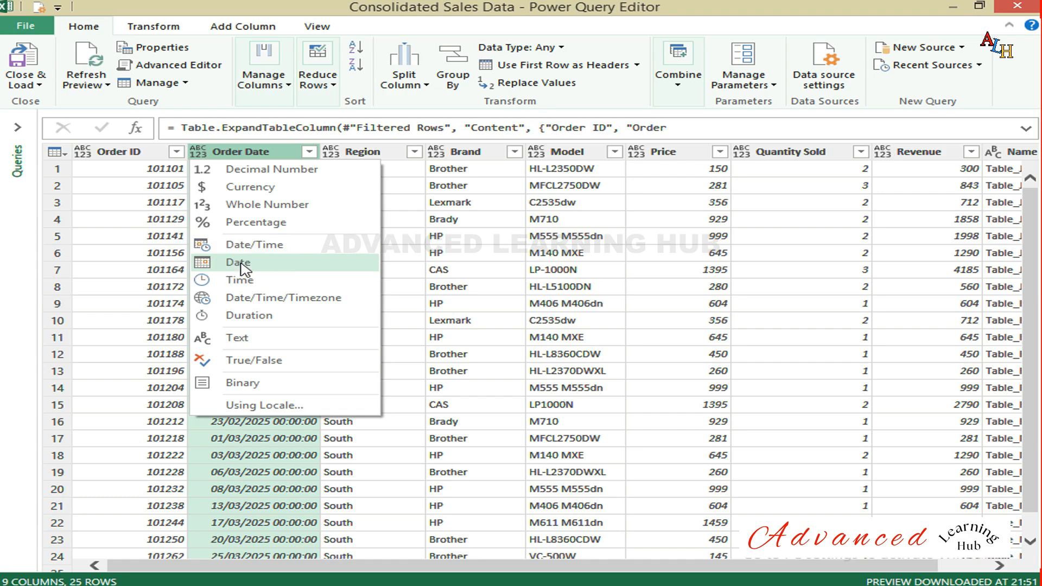
{"action": "left_click", "coordinate": [238, 262]}
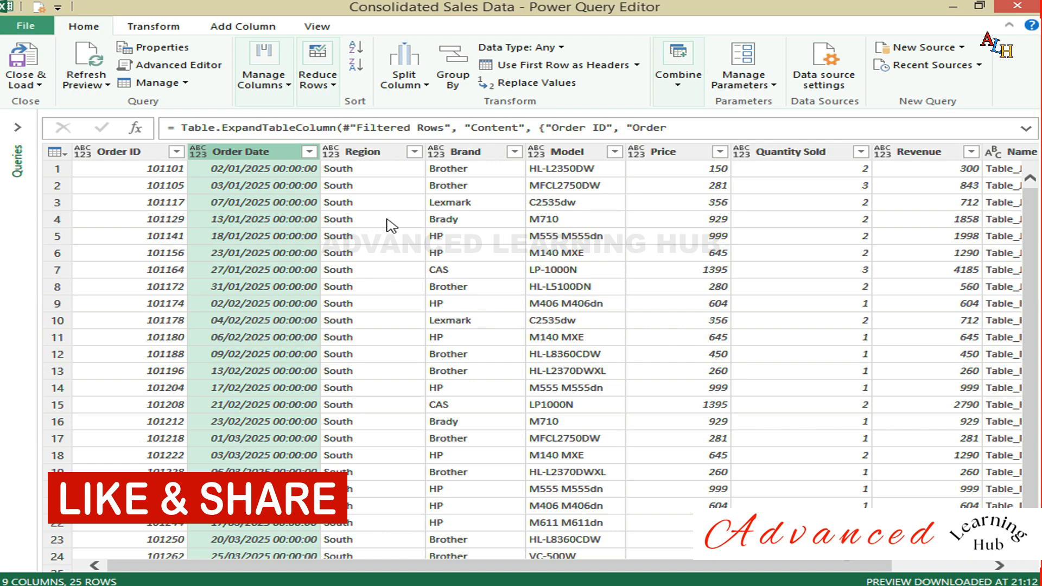
Step: Select all columns of the expanded table and detect their data types automatically
{"action": "left_click", "coordinate": [389, 223]}
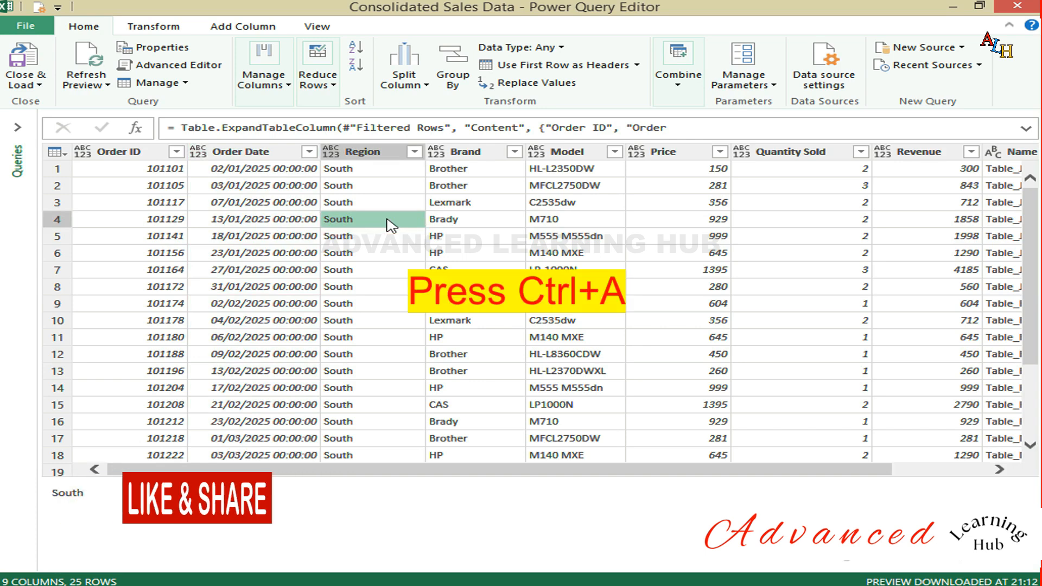
{"action": "key", "text": "ctrl+a"}
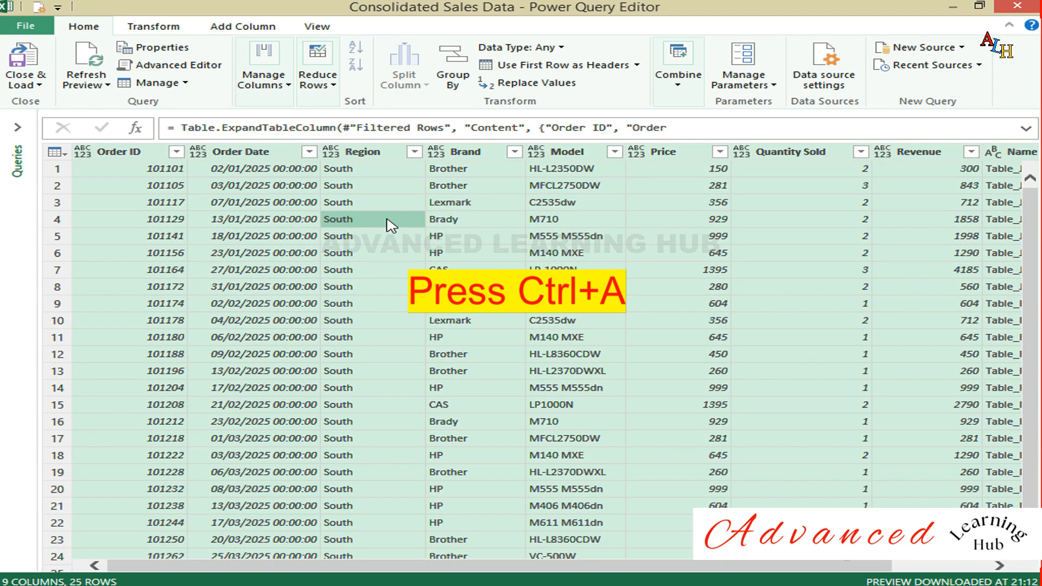
{"action": "left_click", "coordinate": [158, 29]}
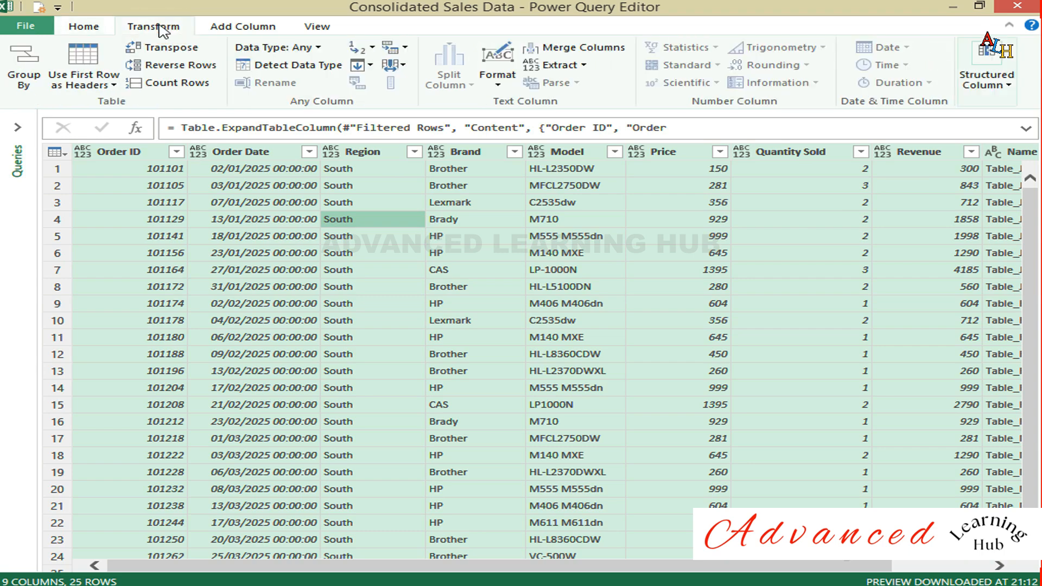
{"action": "left_click", "coordinate": [300, 66]}
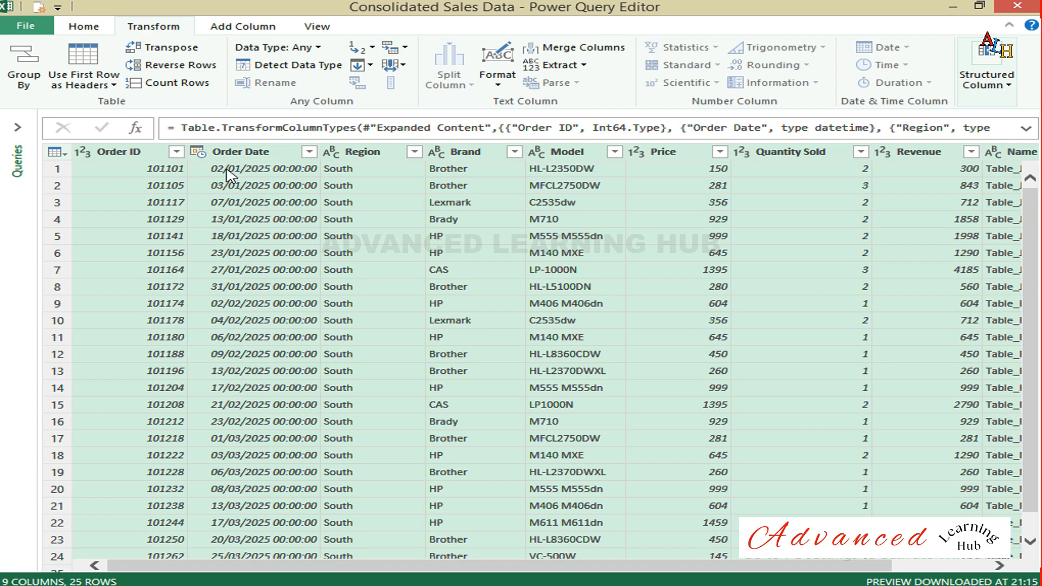
Step: Set the Order Date column's data type to Date, replacing the current type conversion
{"action": "left_click", "coordinate": [199, 153]}
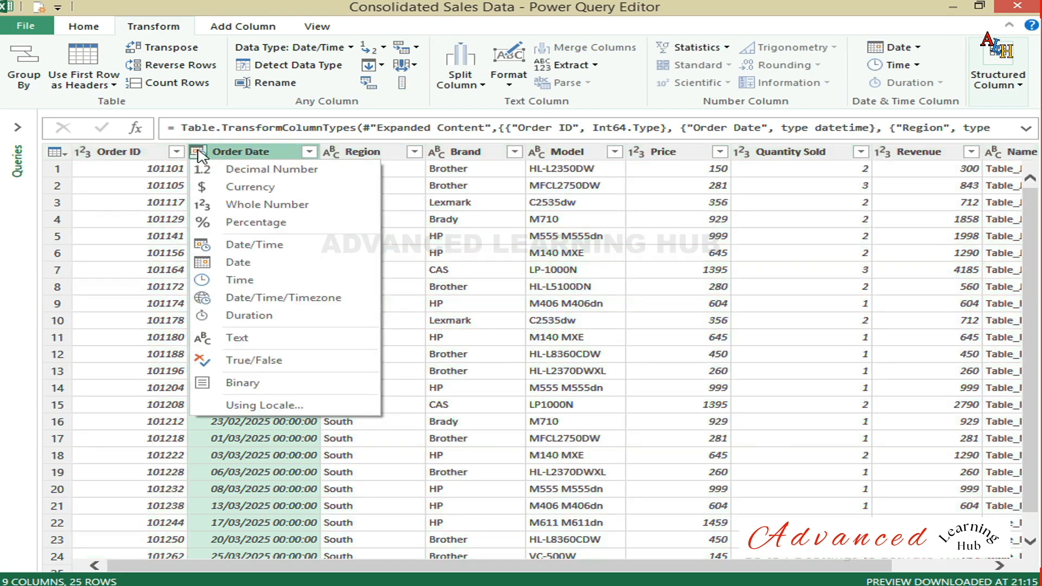
{"action": "left_click", "coordinate": [239, 262]}
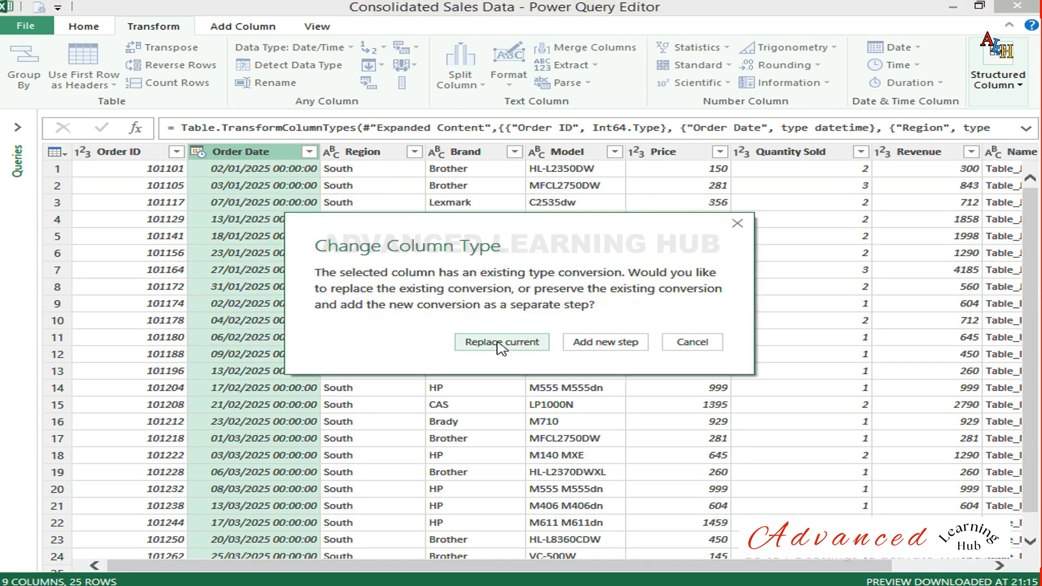
{"action": "left_click", "coordinate": [499, 345]}
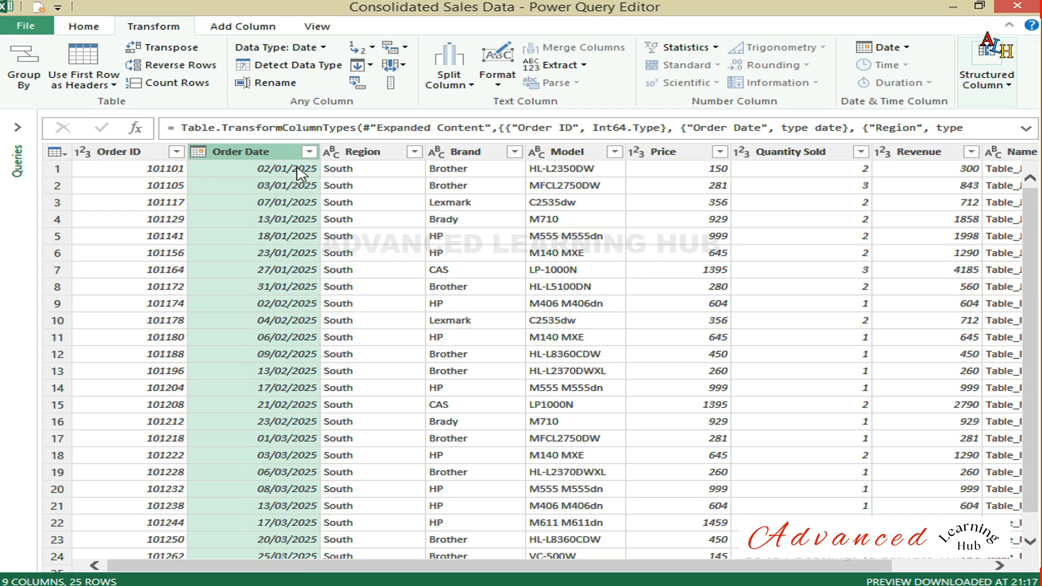
Step: Select the Region, Brand, Model and Name columns together to check their data types
{"action": "left_click", "coordinate": [378, 152]}
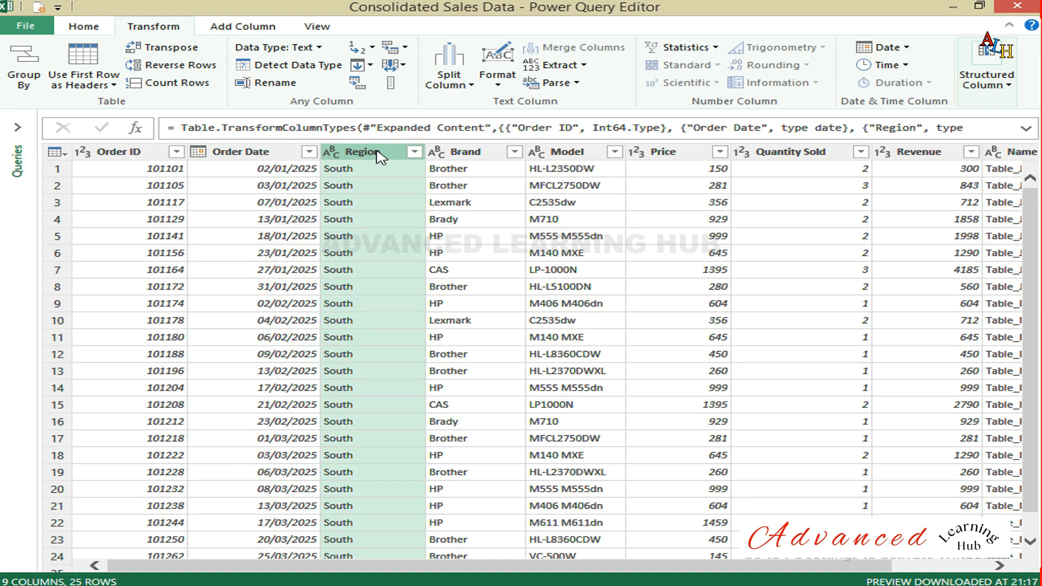
{"action": "left_click", "coordinate": [445, 151], "text": "ctrl"}
{"action": "left_click", "coordinate": [570, 155], "text": "ctrl"}
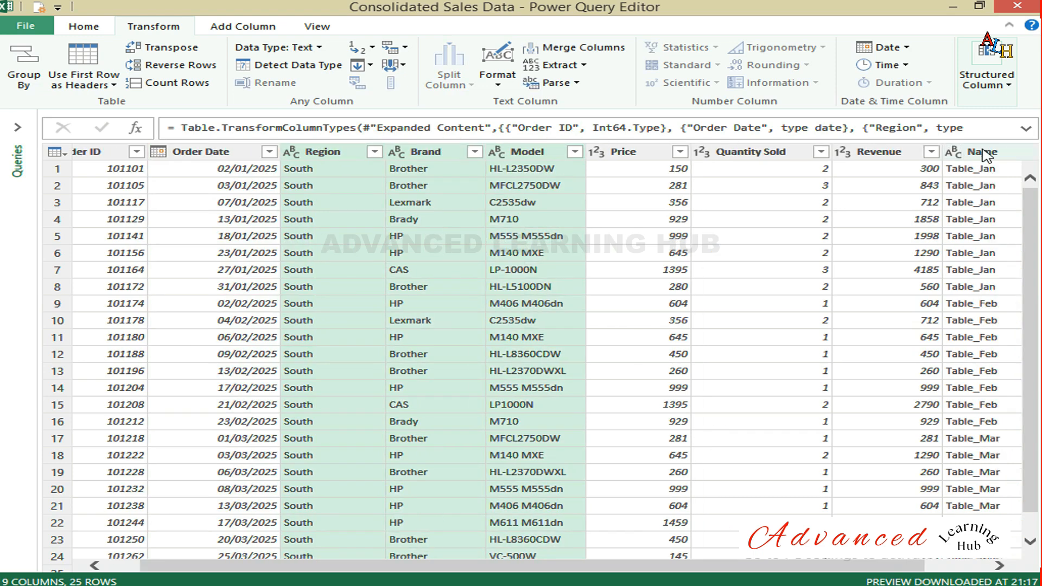
{"action": "left_click", "coordinate": [983, 152], "text": "ctrl"}
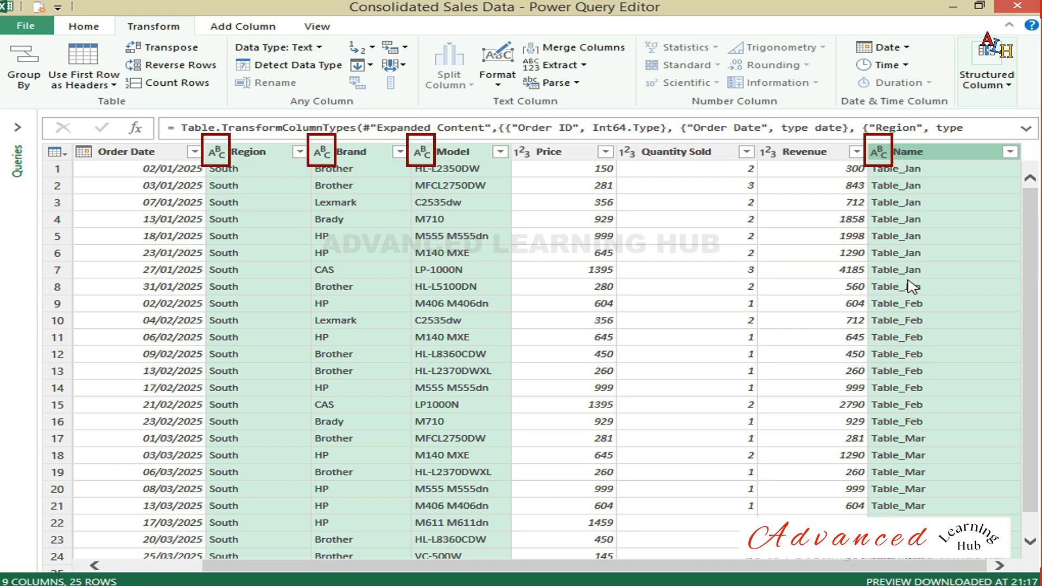
Step: Set the Price column's data type to Currency, replacing the current type conversion
{"action": "left_click", "coordinate": [559, 153]}
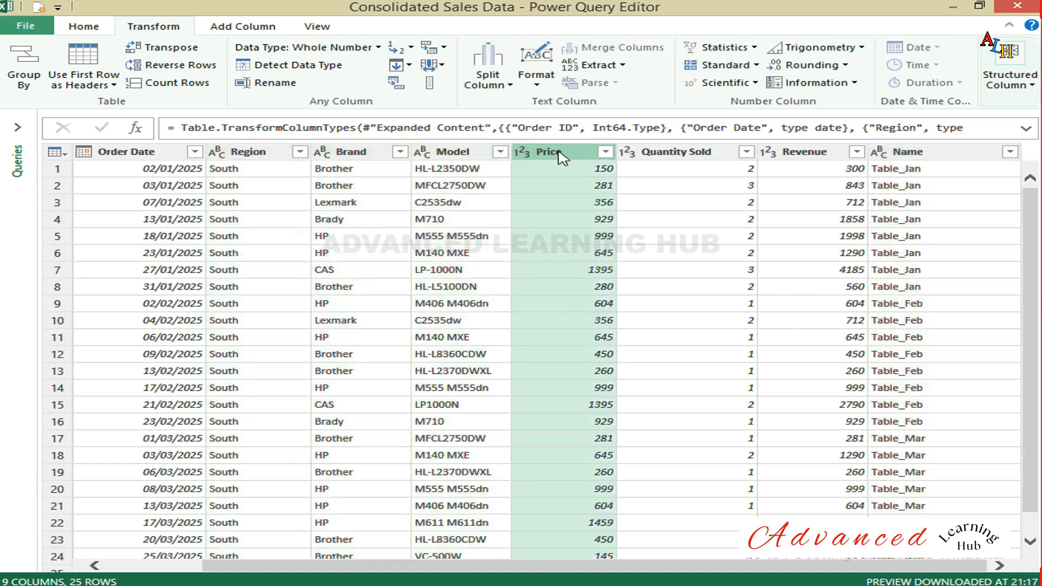
{"action": "left_click", "coordinate": [817, 154], "text": "ctrl"}
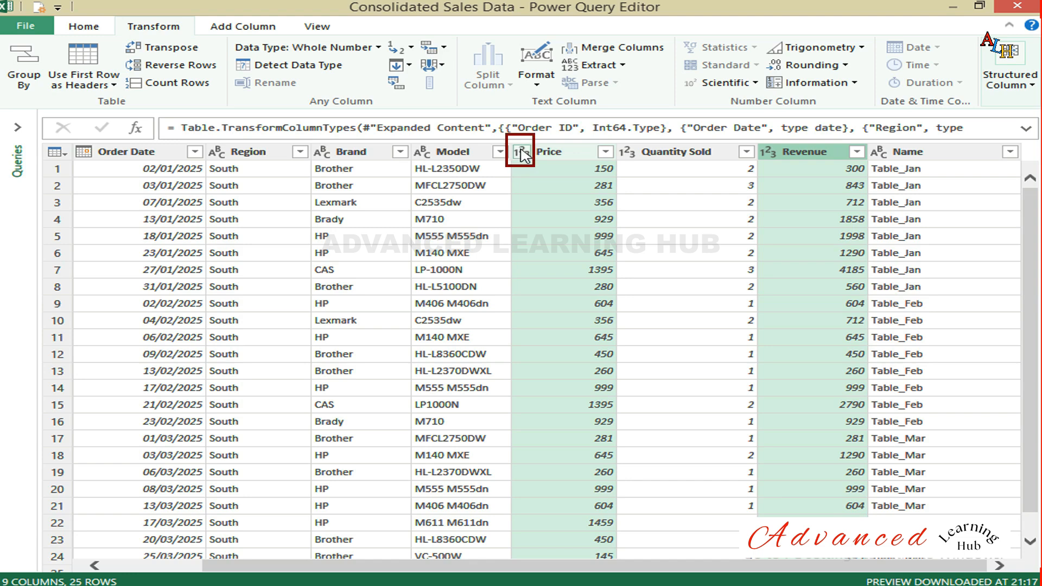
{"action": "left_click", "coordinate": [522, 154]}
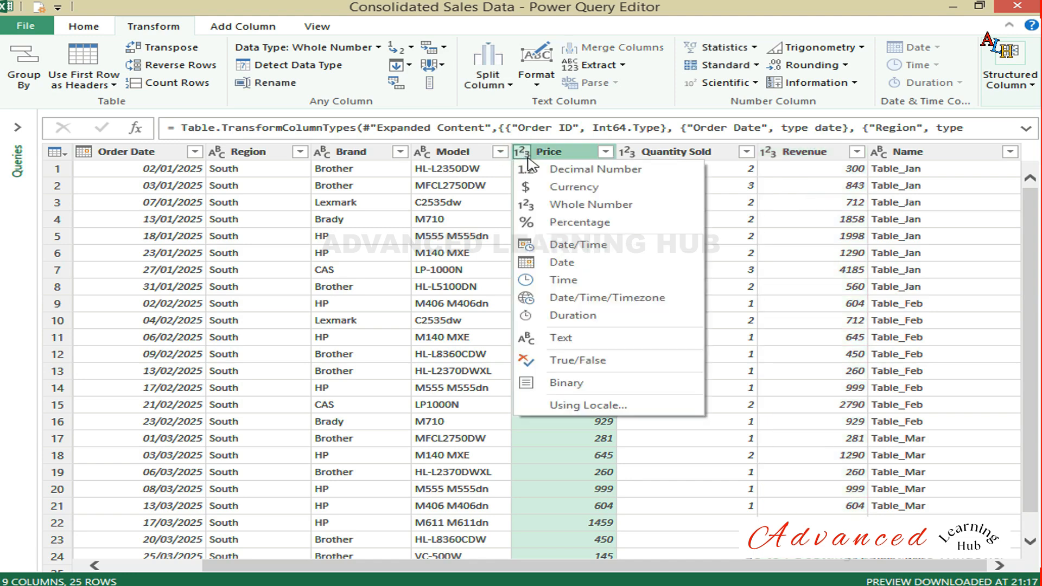
{"action": "left_click", "coordinate": [577, 193]}
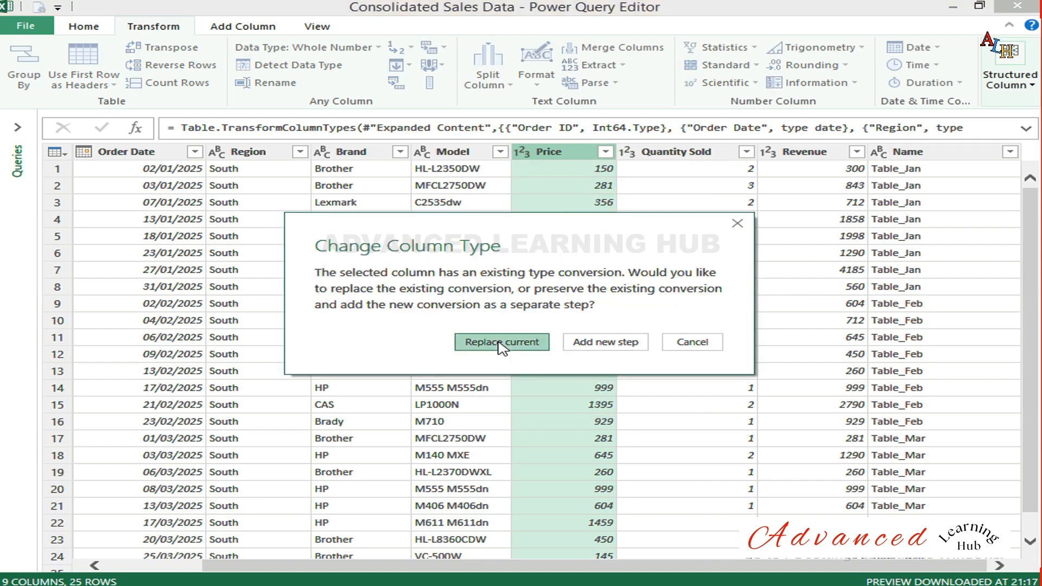
{"action": "left_click", "coordinate": [500, 343]}
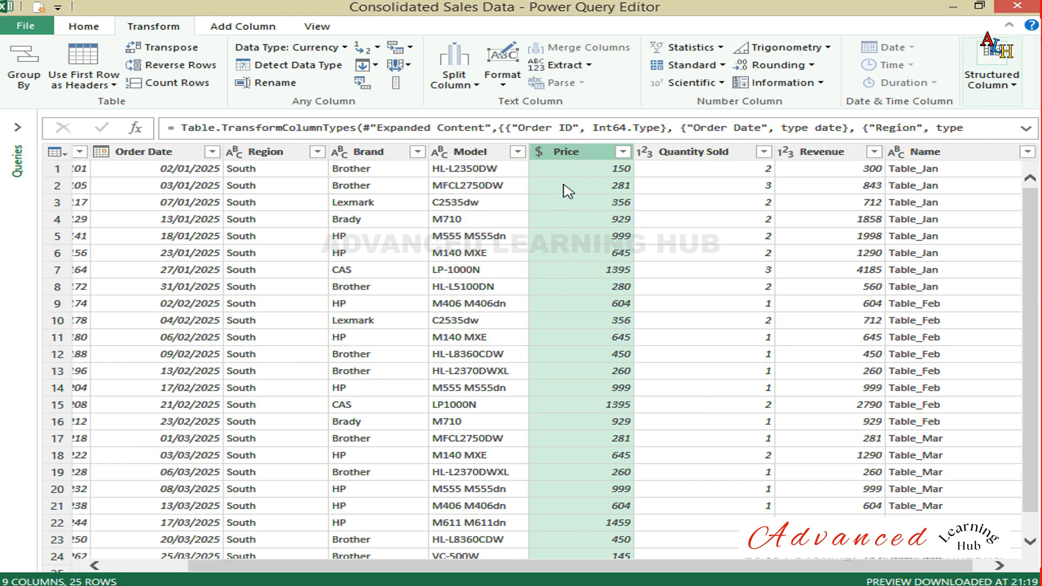
Step: Set the Revenue column's data type to Currency, replacing the current type conversion
{"action": "left_click", "coordinate": [784, 152]}
{"action": "left_click", "coordinate": [837, 187]}
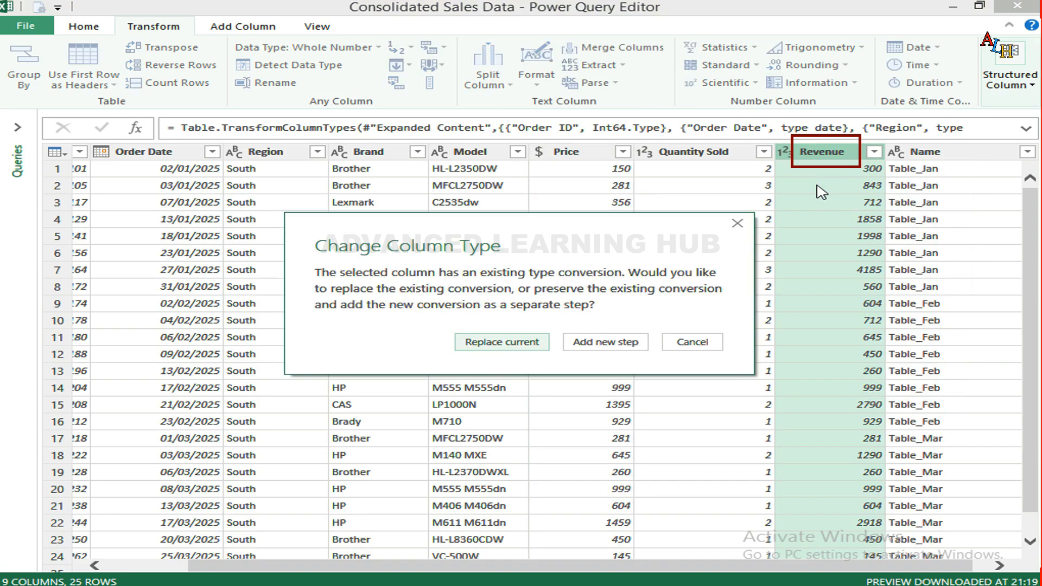
{"action": "left_click", "coordinate": [513, 343]}
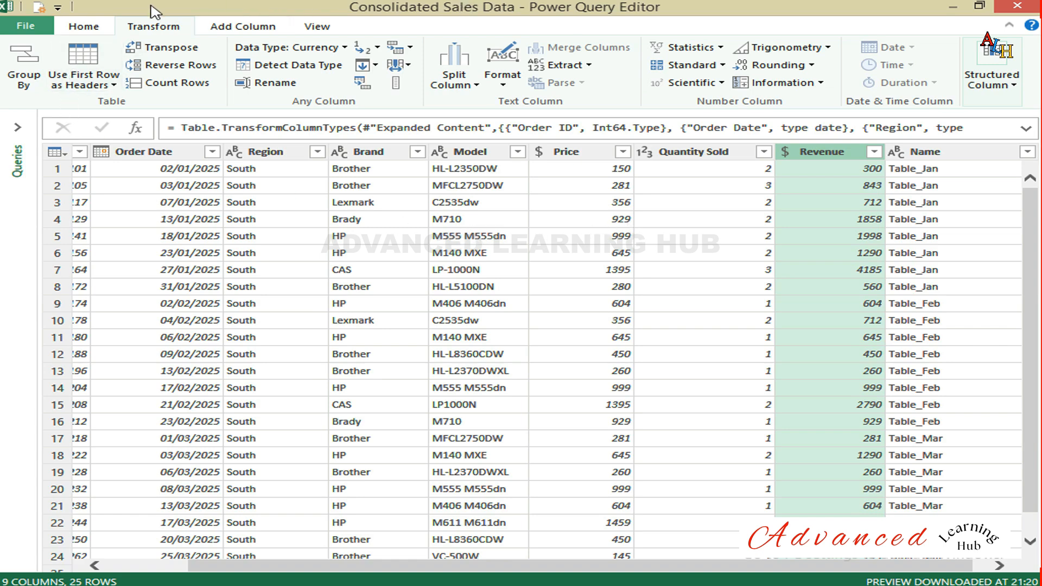
Step: Close the query editor and load the Consolidated Sales Data query as a table in a new worksheet, without adding it to the Data Model
{"action": "left_click", "coordinate": [29, 28]}
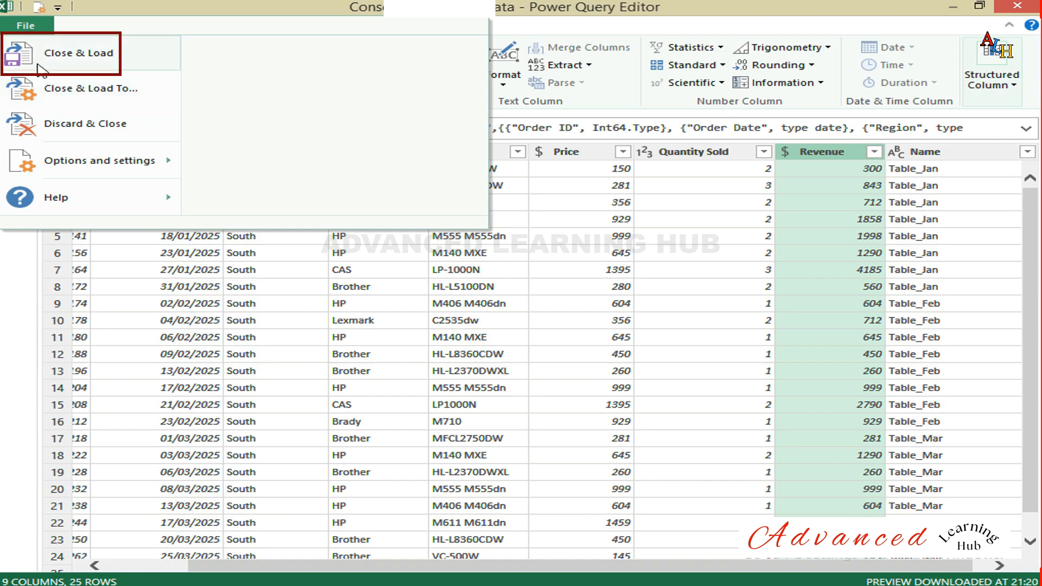
{"action": "left_click", "coordinate": [109, 90]}
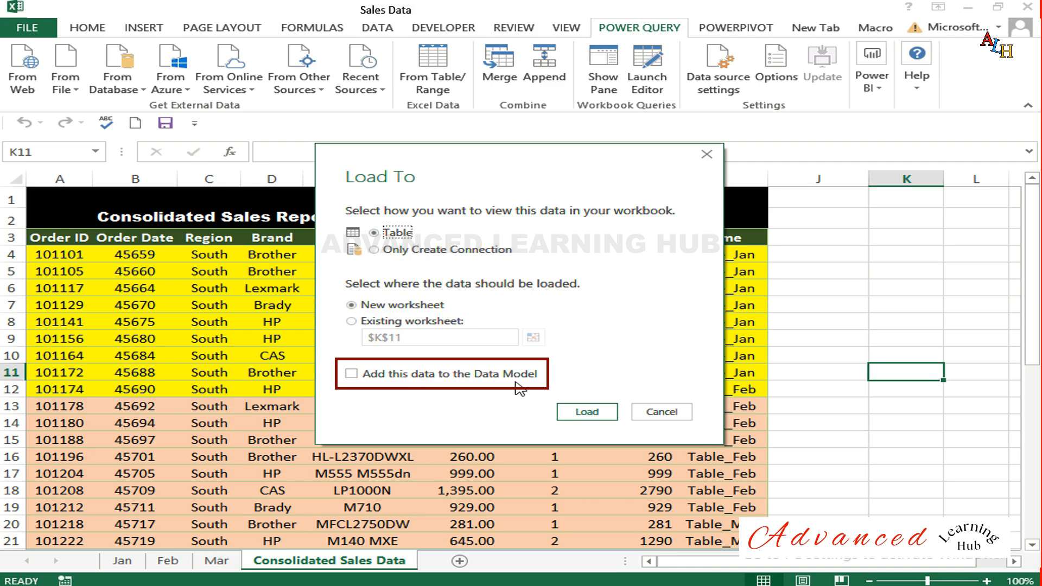
{"action": "left_click", "coordinate": [591, 414]}
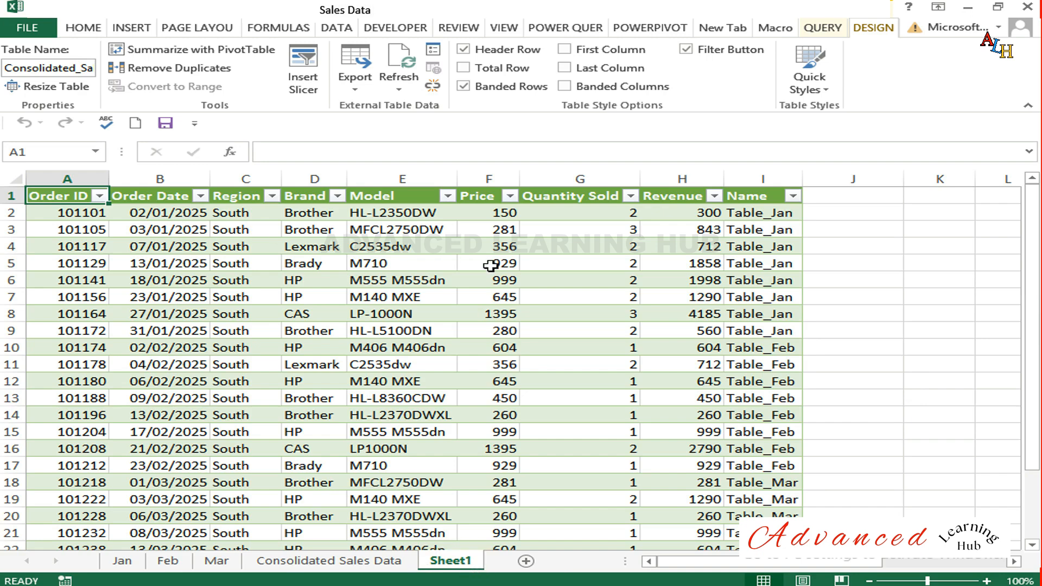
Step: Review the loaded table's Name column, selecting the January, February and March row groups to check that all months are included
{"action": "scroll", "coordinate": [567, 275], "scroll_direction": "down", "scroll_amount": 1}
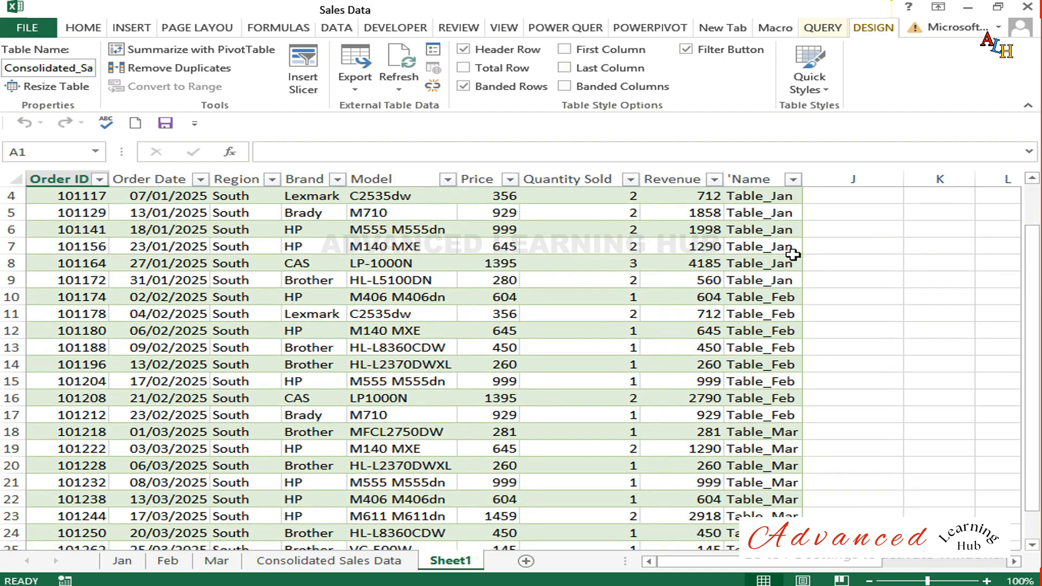
{"action": "scroll", "coordinate": [793, 254], "scroll_direction": "up", "scroll_amount": 1}
{"action": "left_click_drag", "start_coordinate": [771, 215], "coordinate": [760, 465]}
{"action": "scroll", "coordinate": [912, 437], "scroll_direction": "down", "scroll_amount": 3}
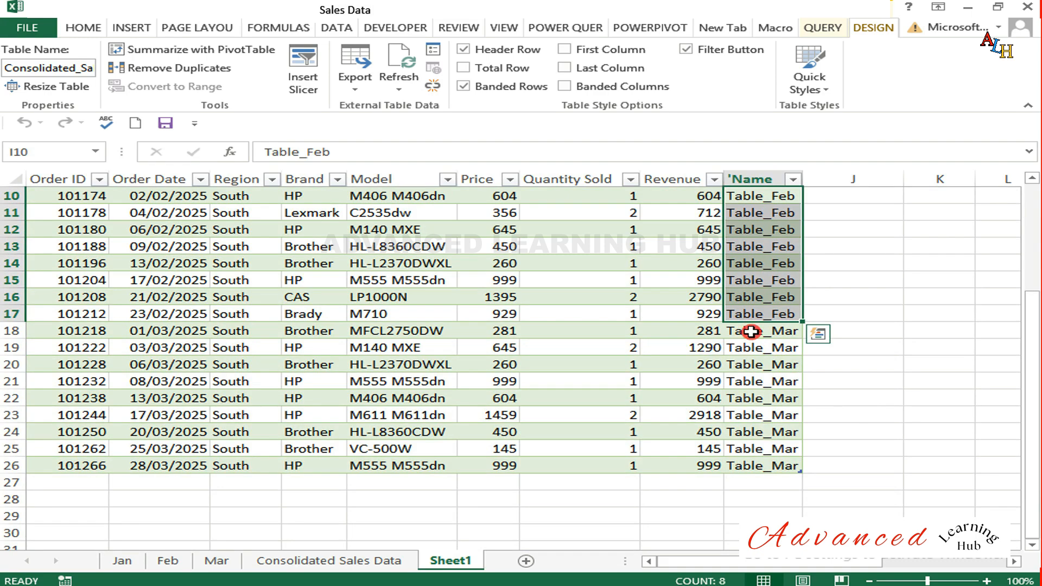
{"action": "left_click_drag", "start_coordinate": [751, 331], "coordinate": [751, 465]}
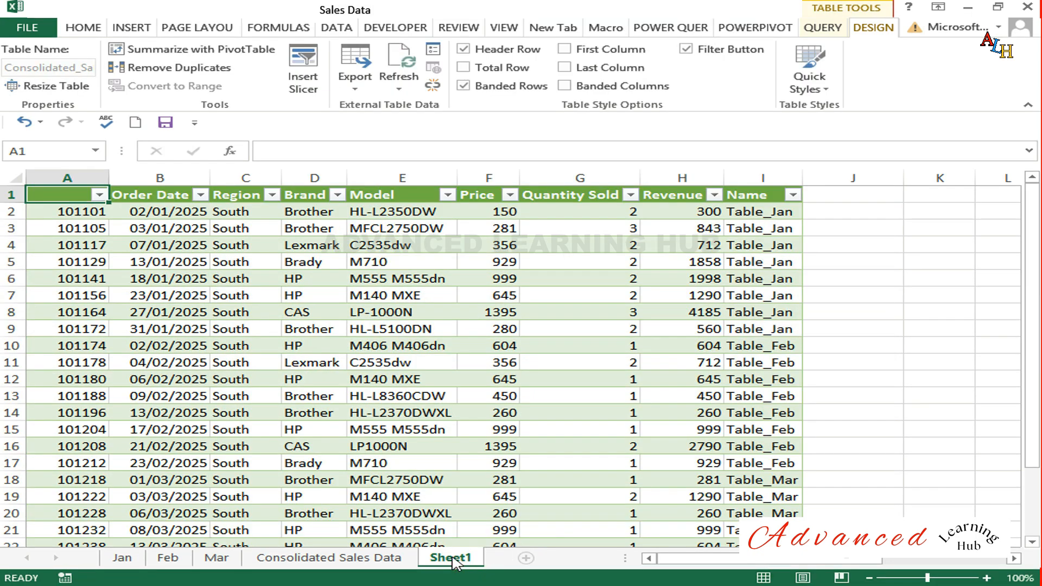
Step: Rename the new worksheet holding the loaded query table as Actual Consolidated Sales Data
{"action": "double_click", "coordinate": [451, 558]}
{"action": "type", "text": "Actual Con"}
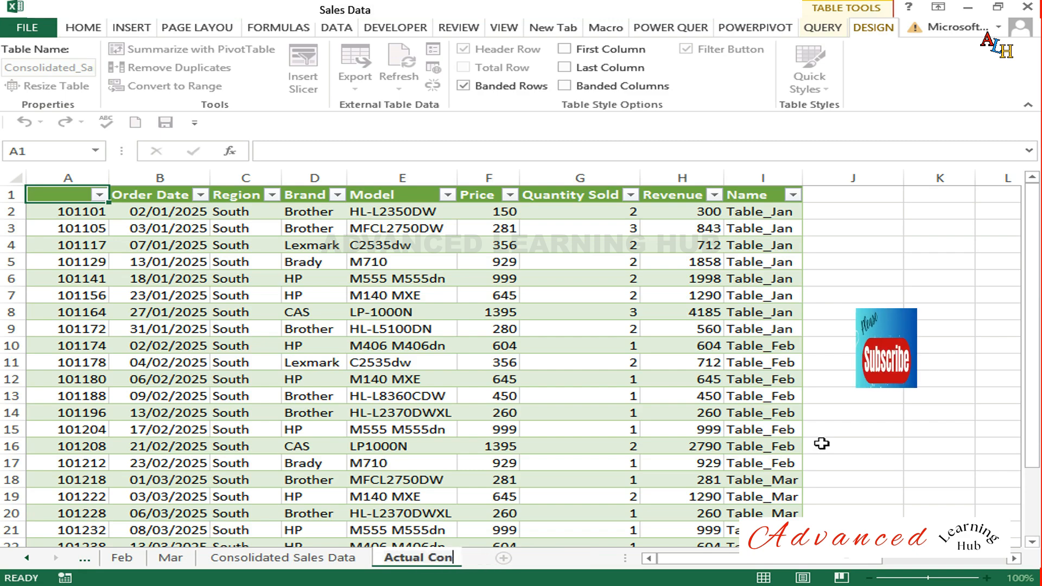
{"action": "type", "text": "solidated Sales"}
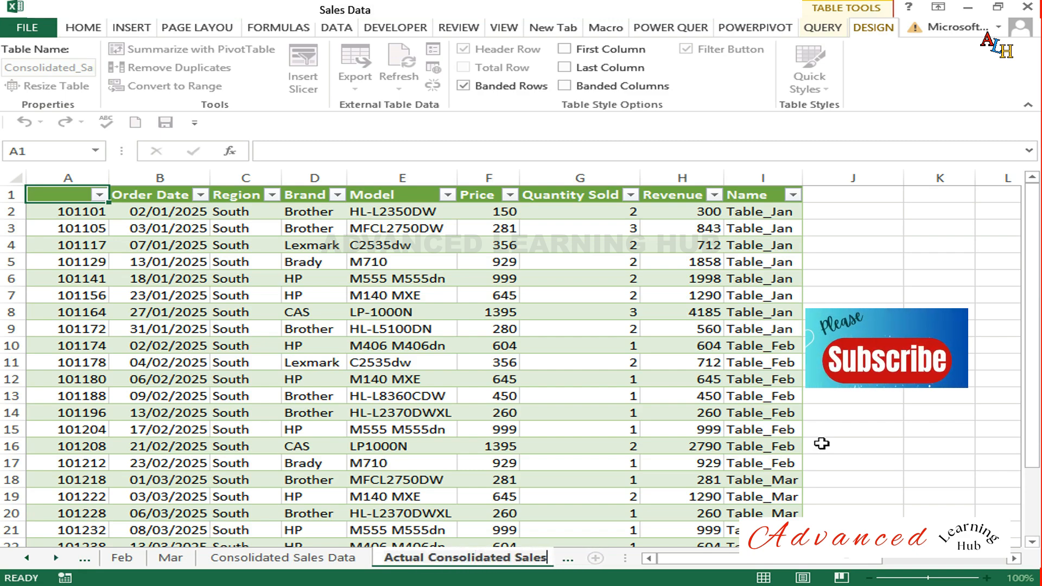
{"action": "type", "text": " Data"}
{"action": "key", "text": "Return"}
{"action": "scroll", "coordinate": [821, 443], "scroll_direction": "down", "scroll_amount": 2}
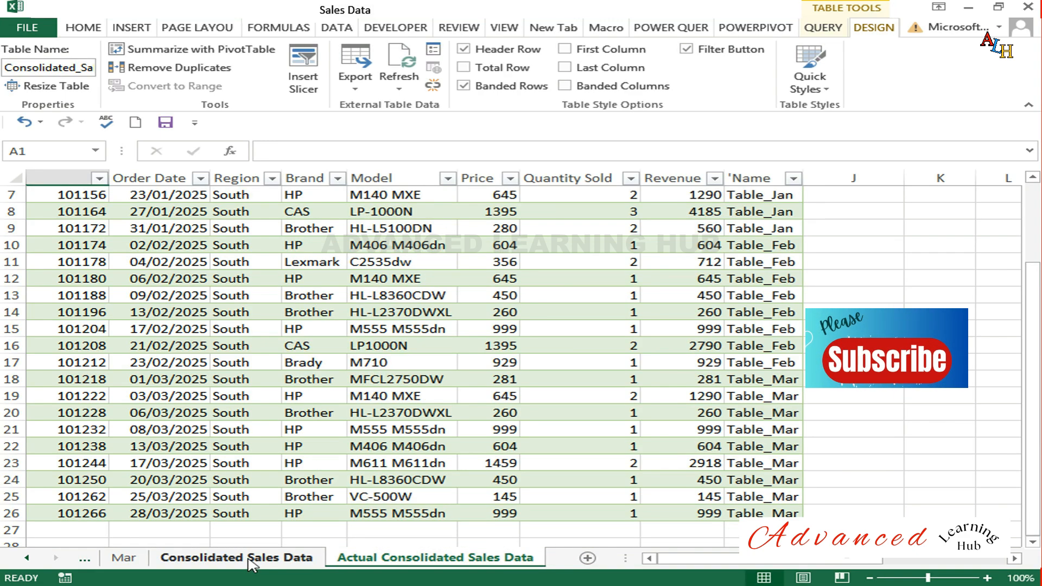
Step: Rename the original Consolidated Sales Data worksheet as Sample Consolidated Sales Data
{"action": "left_click", "coordinate": [250, 559]}
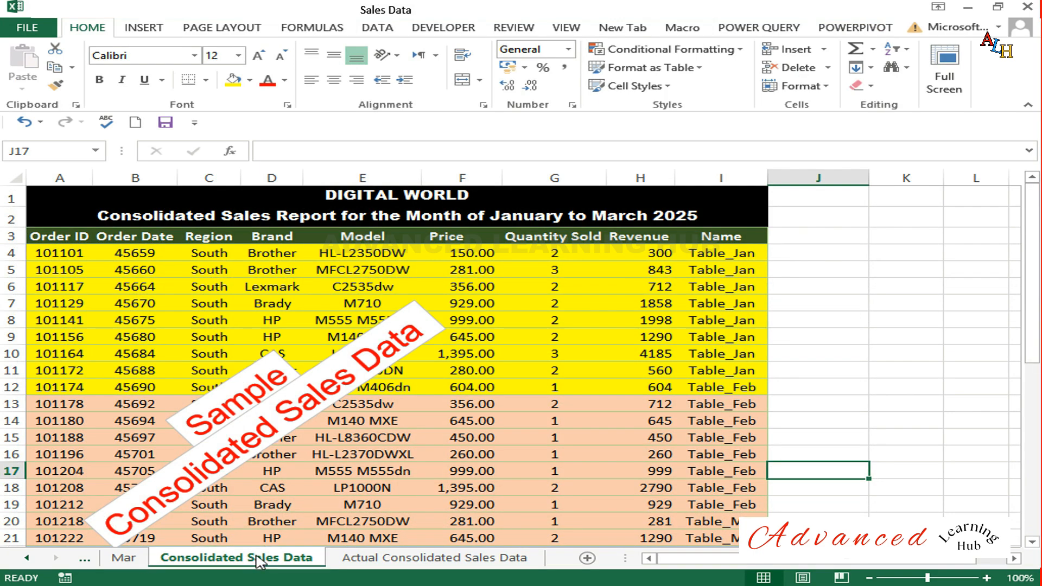
{"action": "double_click", "coordinate": [251, 559]}
{"action": "key", "text": "Return"}
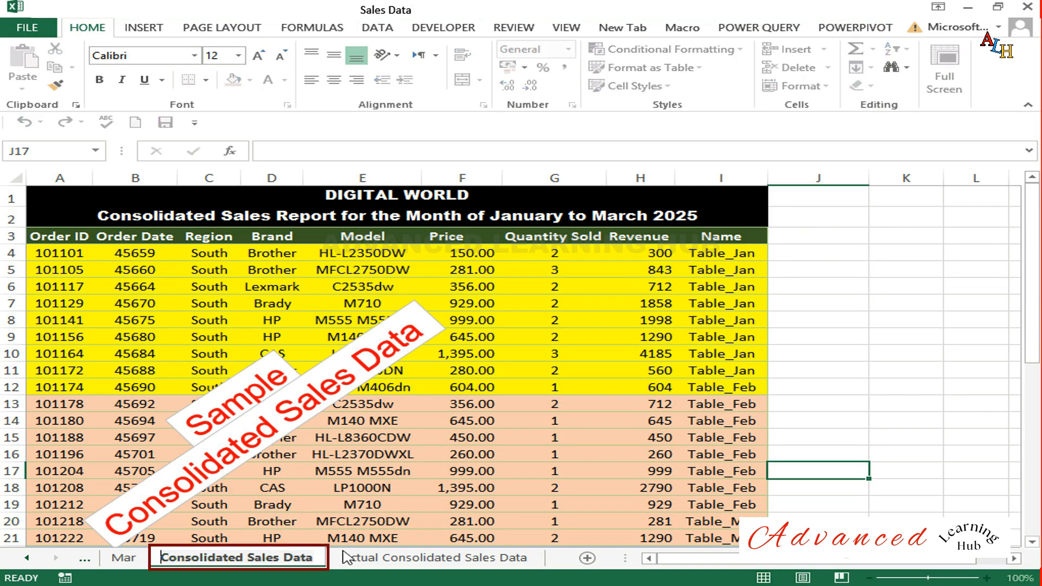
{"action": "type", "text": "Sample"}
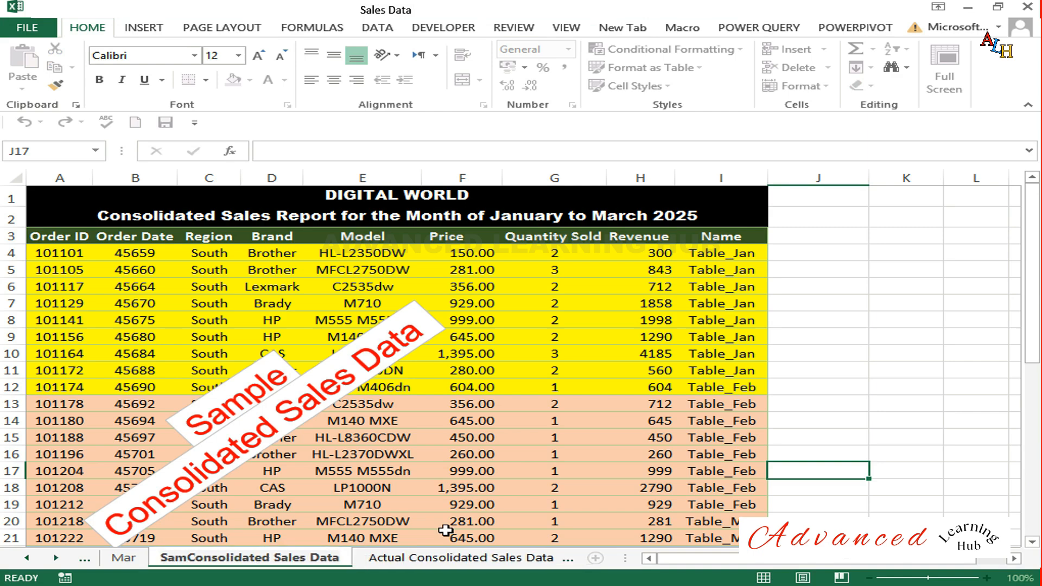
{"action": "key", "text": "Return"}
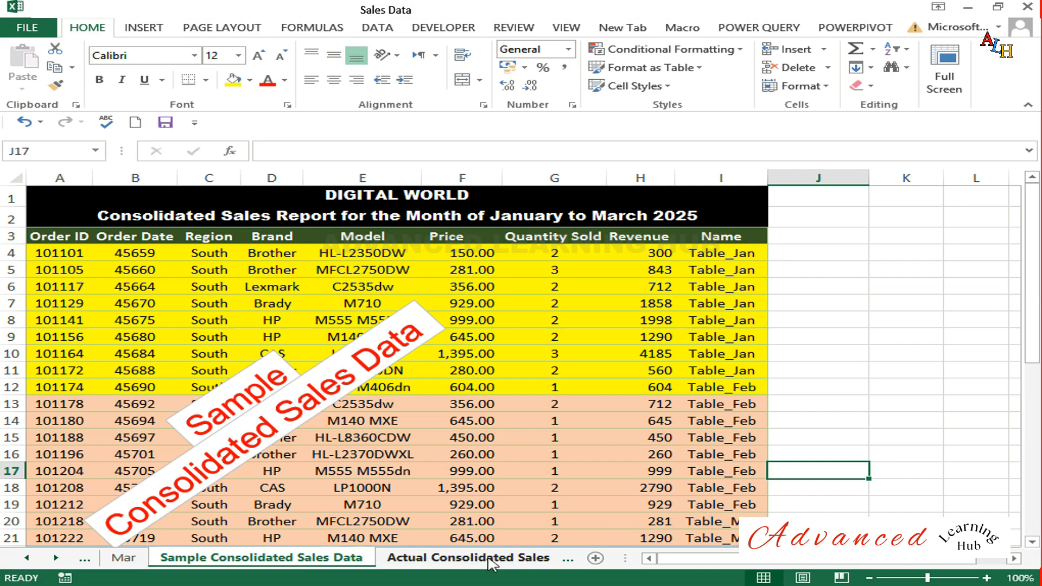
Step: Compare the rows of the Actual Consolidated Sales Data sheet with those of the Sample Consolidated Sales Data sheet
{"action": "left_click", "coordinate": [491, 560]}
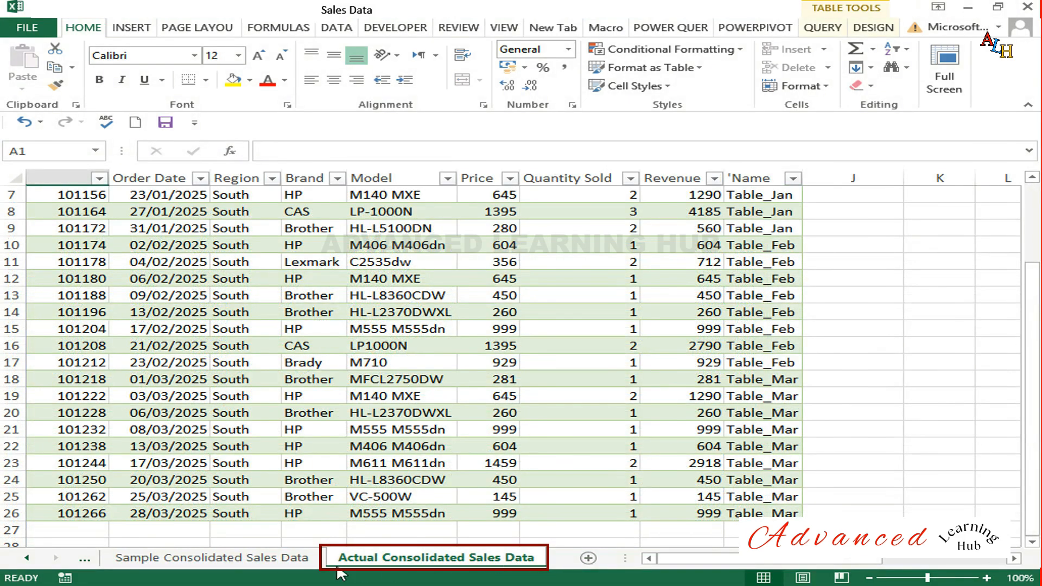
{"action": "left_click", "coordinate": [288, 564]}
{"action": "scroll", "coordinate": [953, 481], "scroll_direction": "down", "scroll_amount": 1}
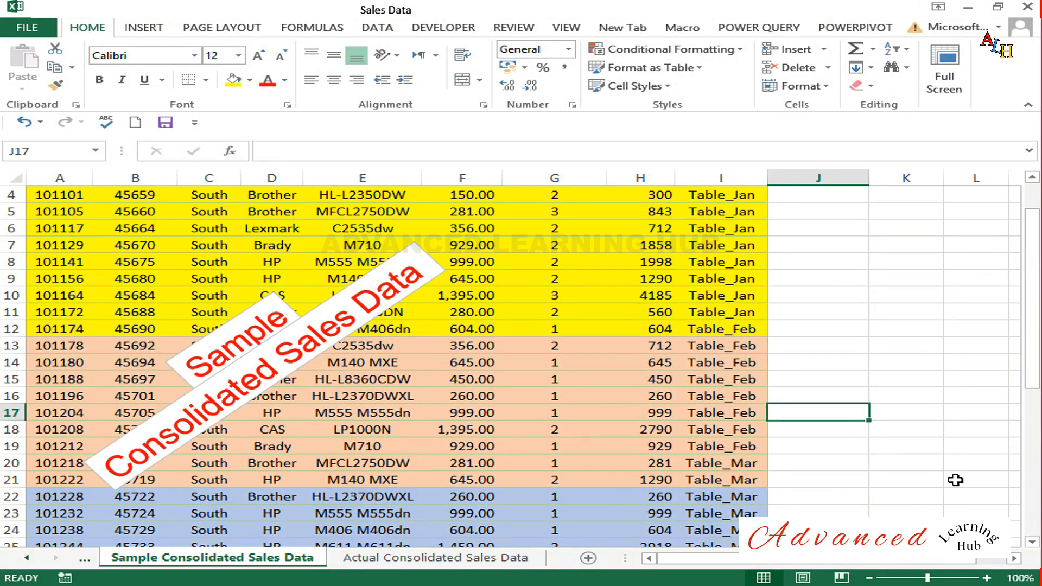
{"action": "scroll", "coordinate": [956, 480], "scroll_direction": "down", "scroll_amount": 1}
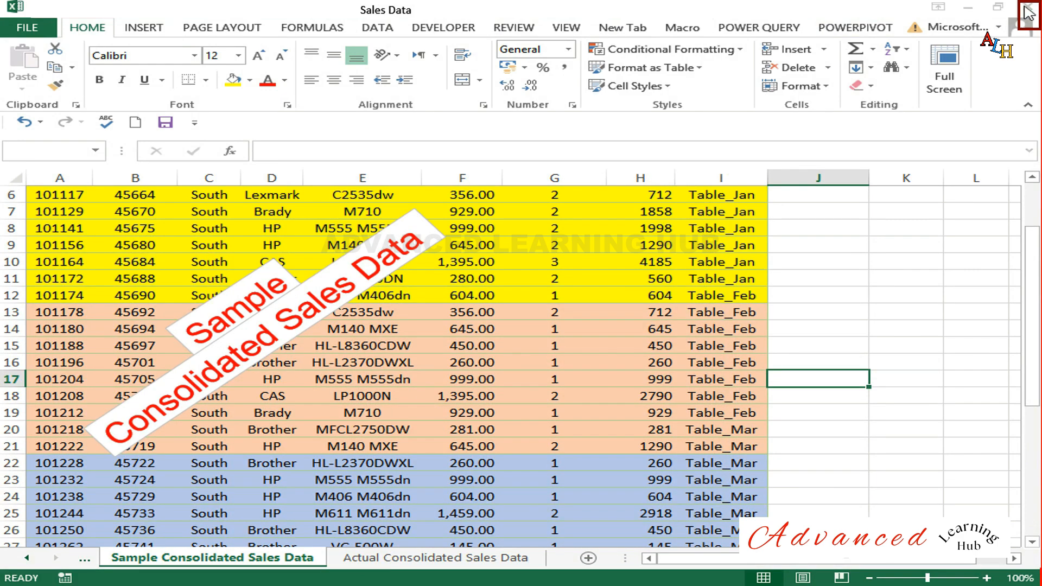
Step: Close the Sales Data workbook
{"action": "left_click", "coordinate": [1027, 6]}
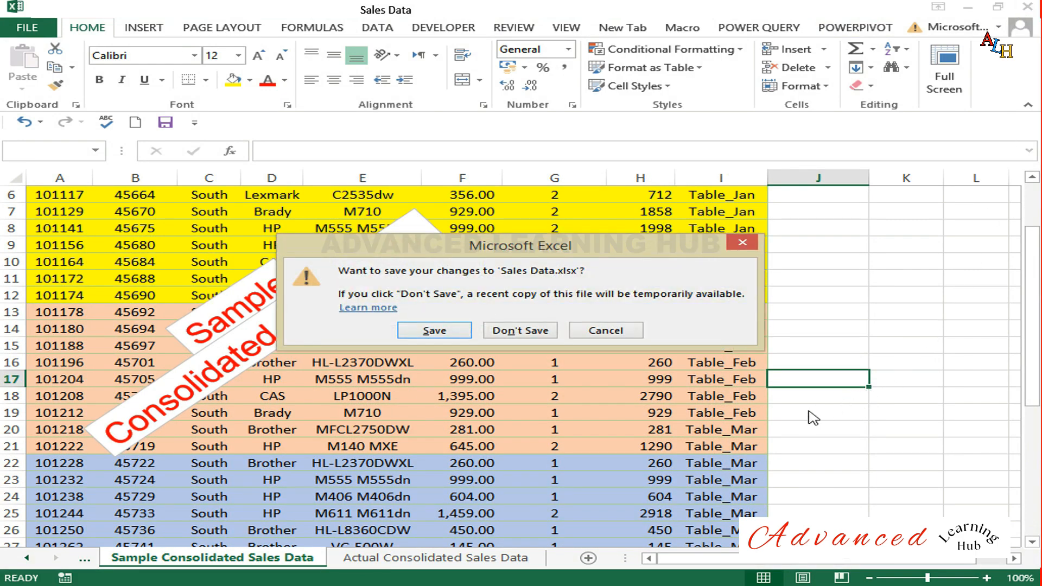